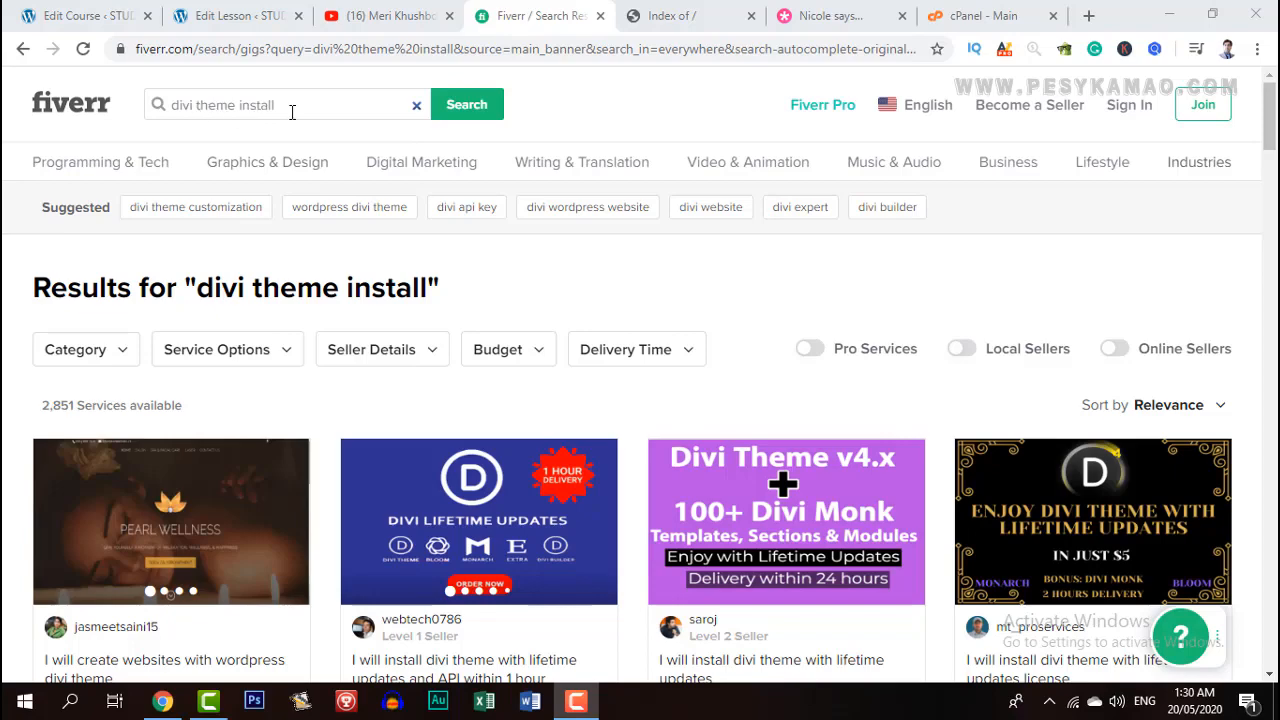
Browse the Fiverr Divi theme install gigs, then switch to the mohsinonline.com 'Index of /' tab.
{"action": "scroll", "coordinate": [223, 358], "scroll_direction": "down", "scroll_amount": 4}
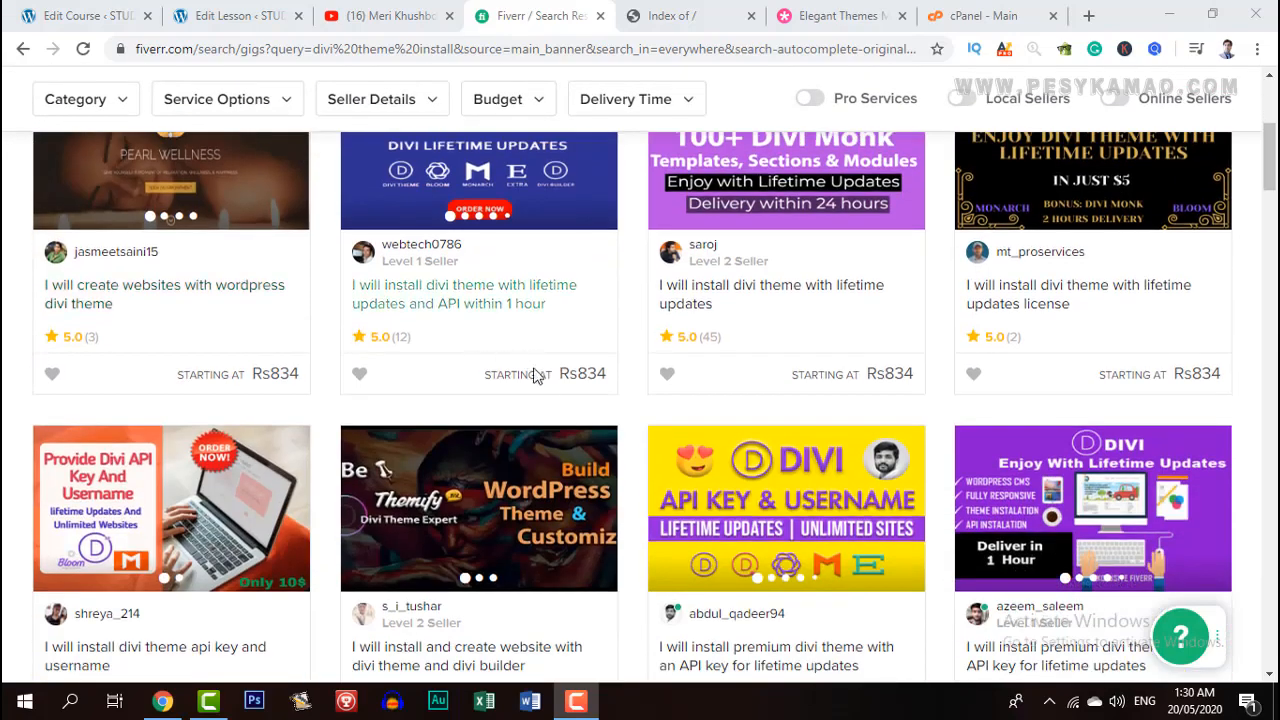
{"action": "scroll", "coordinate": [520, 375], "scroll_direction": "up", "scroll_amount": 1}
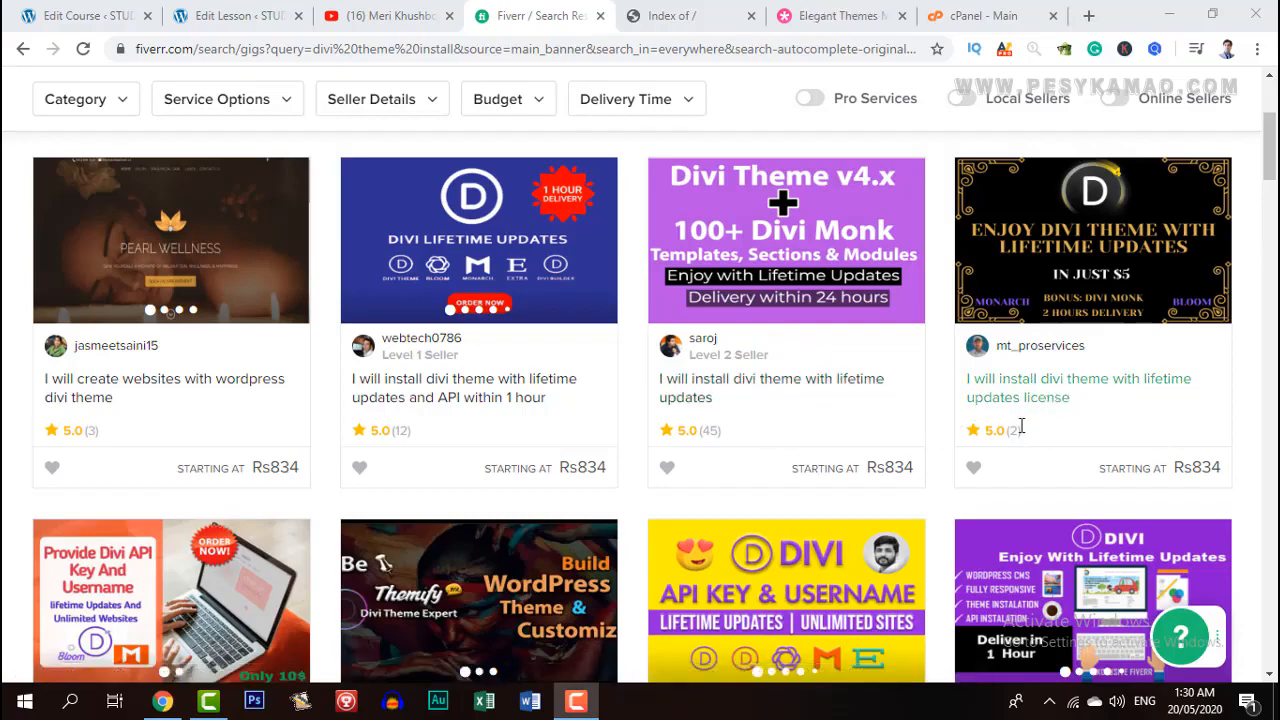
{"action": "scroll", "coordinate": [1000, 420], "scroll_direction": "down", "scroll_amount": 3}
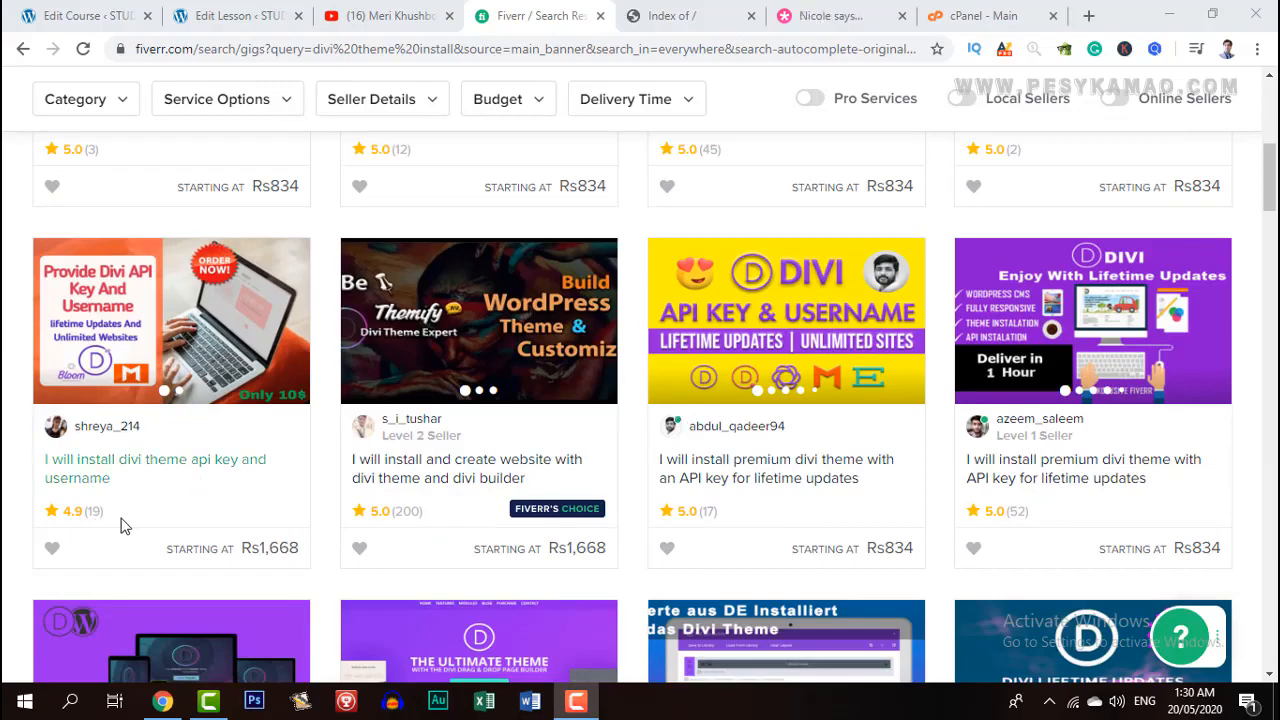
{"action": "scroll", "coordinate": [246, 523], "scroll_direction": "down", "scroll_amount": 2}
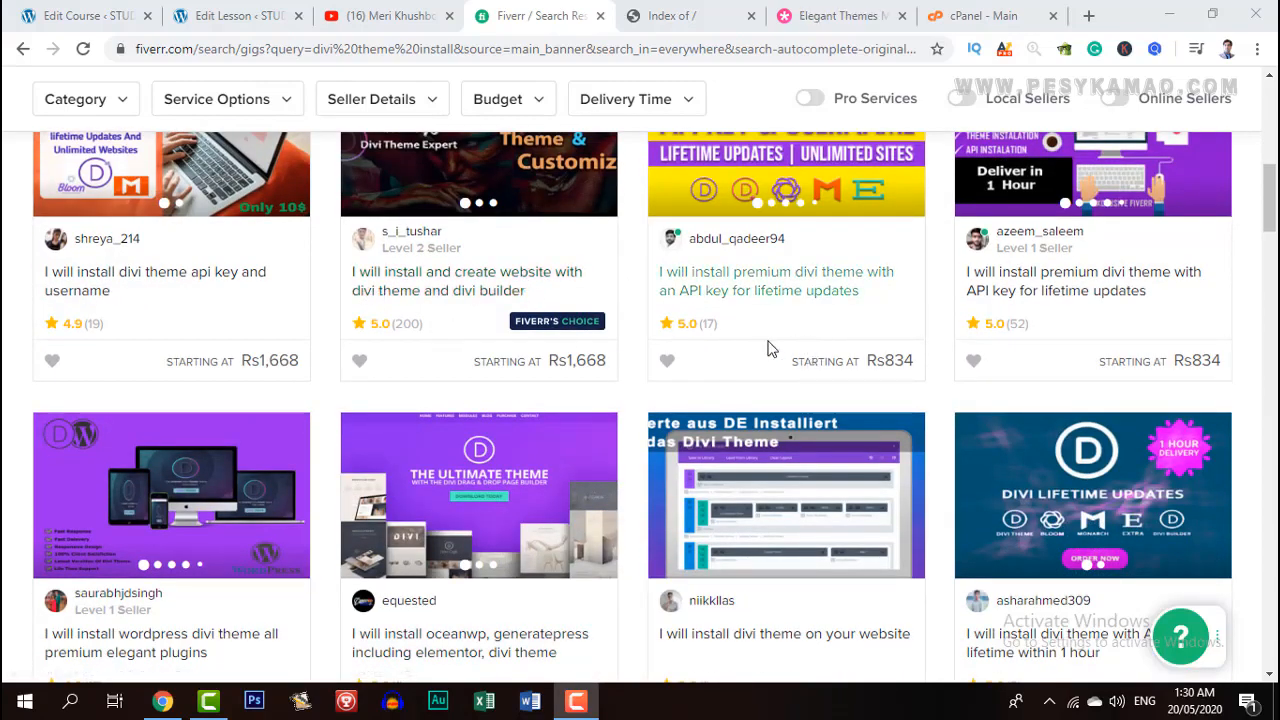
{"action": "scroll", "coordinate": [768, 347], "scroll_direction": "down", "scroll_amount": 2}
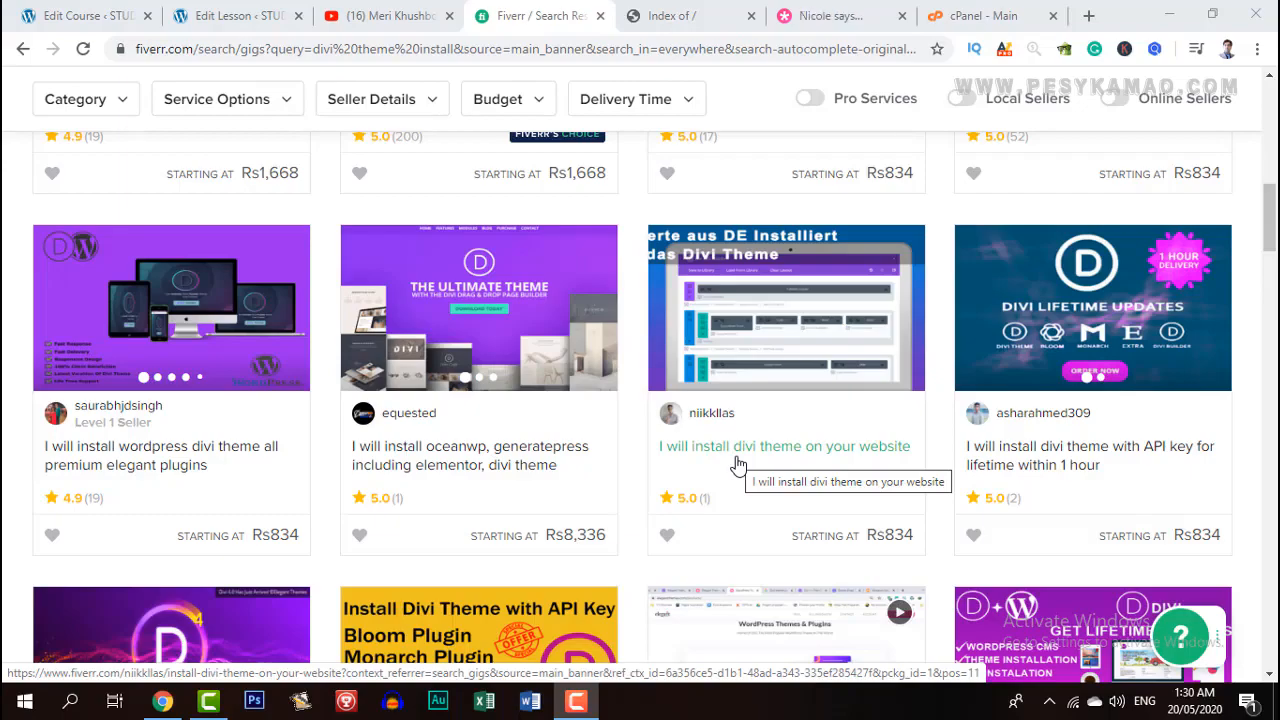
{"action": "scroll", "coordinate": [656, 446], "scroll_direction": "up", "scroll_amount": 6}
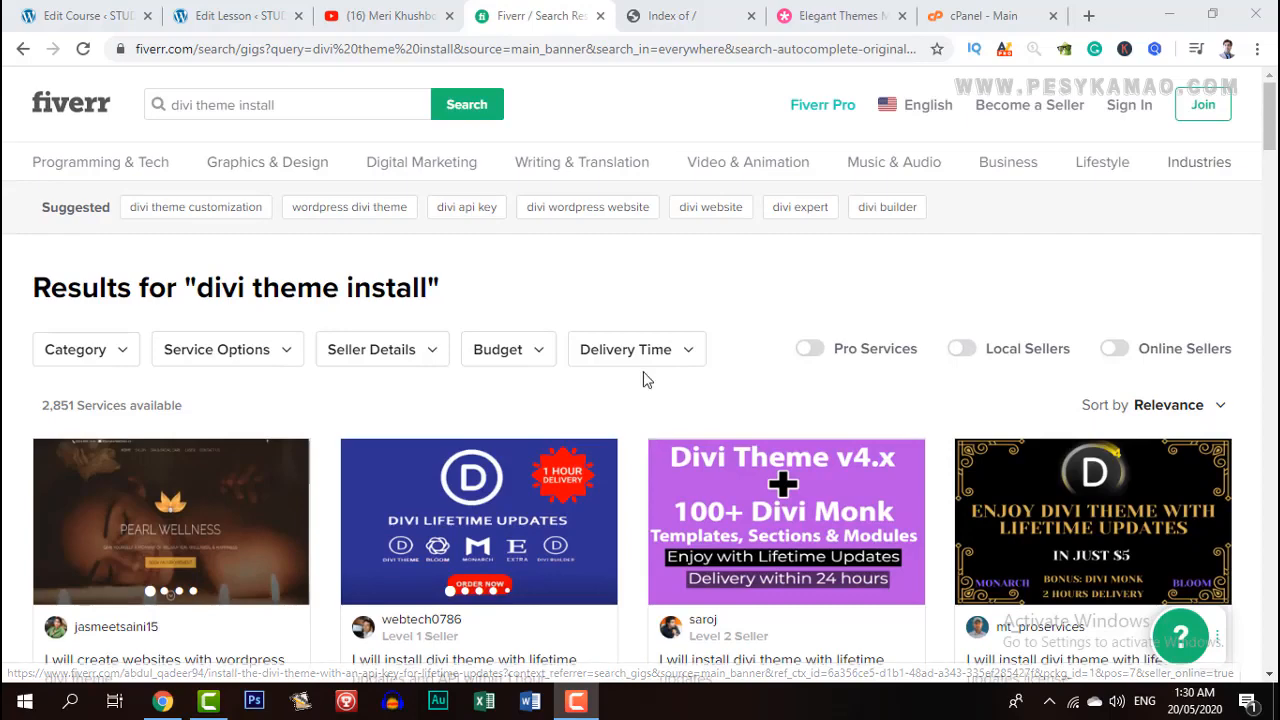
{"action": "left_click", "coordinate": [698, 14]}
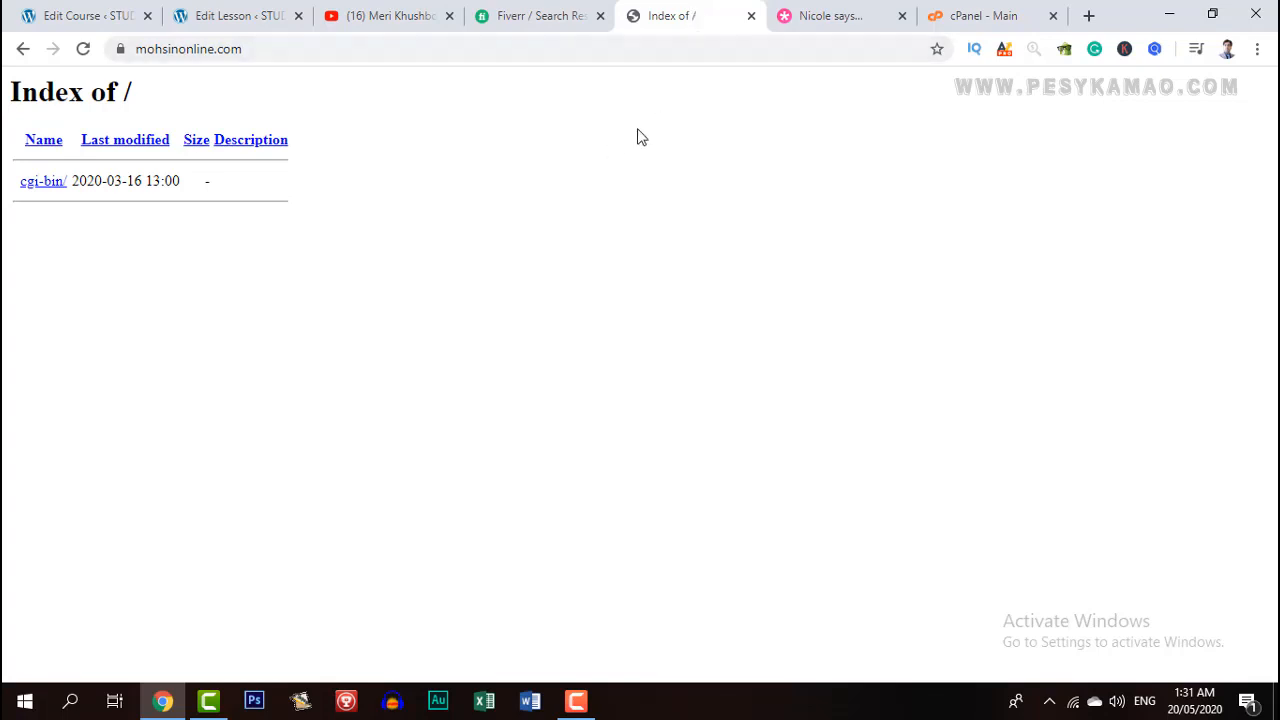
{"action": "left_click", "coordinate": [1005, 22]}
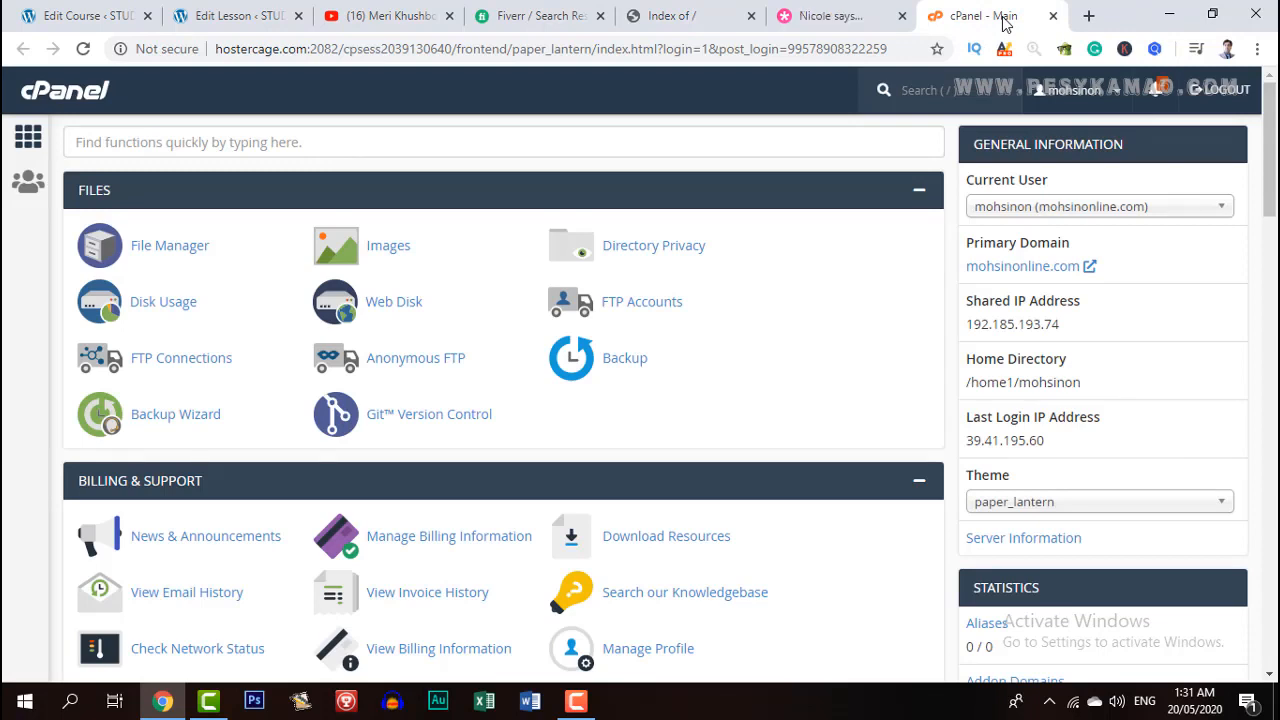
{"action": "left_click", "coordinate": [760, 22]}
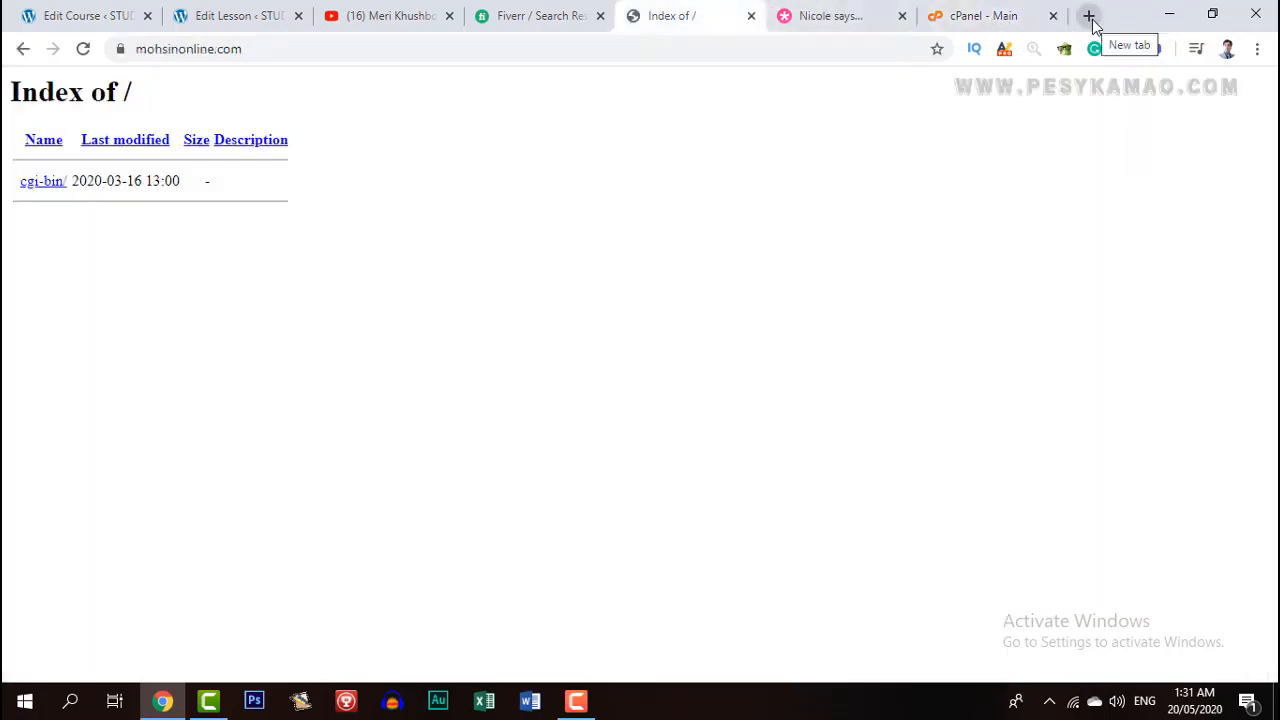
{"action": "left_click", "coordinate": [393, 48]}
{"action": "left_click", "coordinate": [395, 48]}
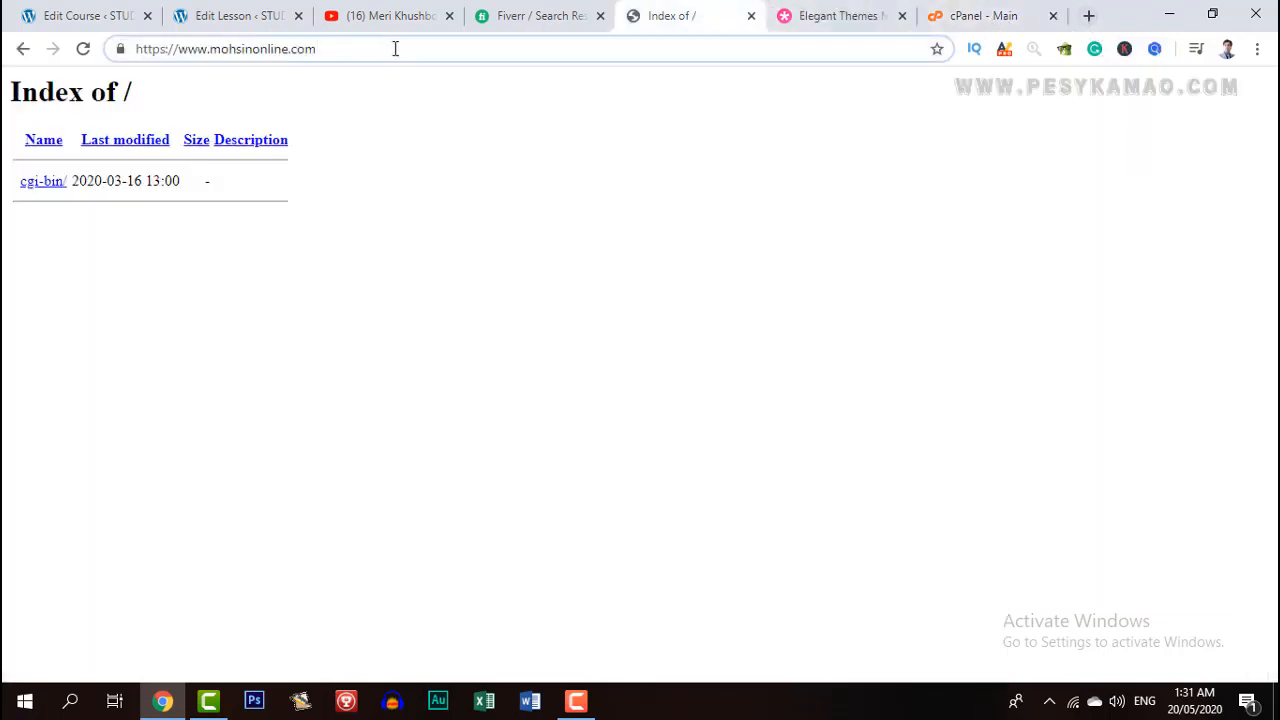
{"action": "type", "text": "/"}
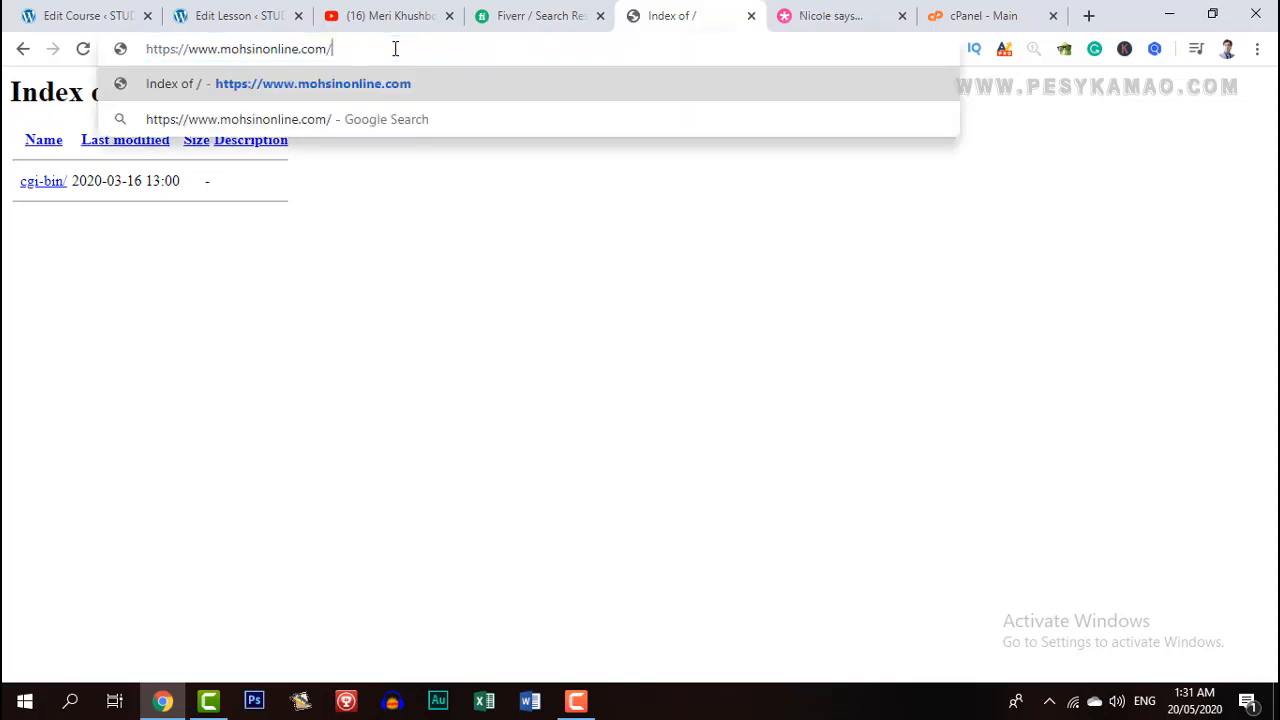
{"action": "type", "text": "cpanel"}
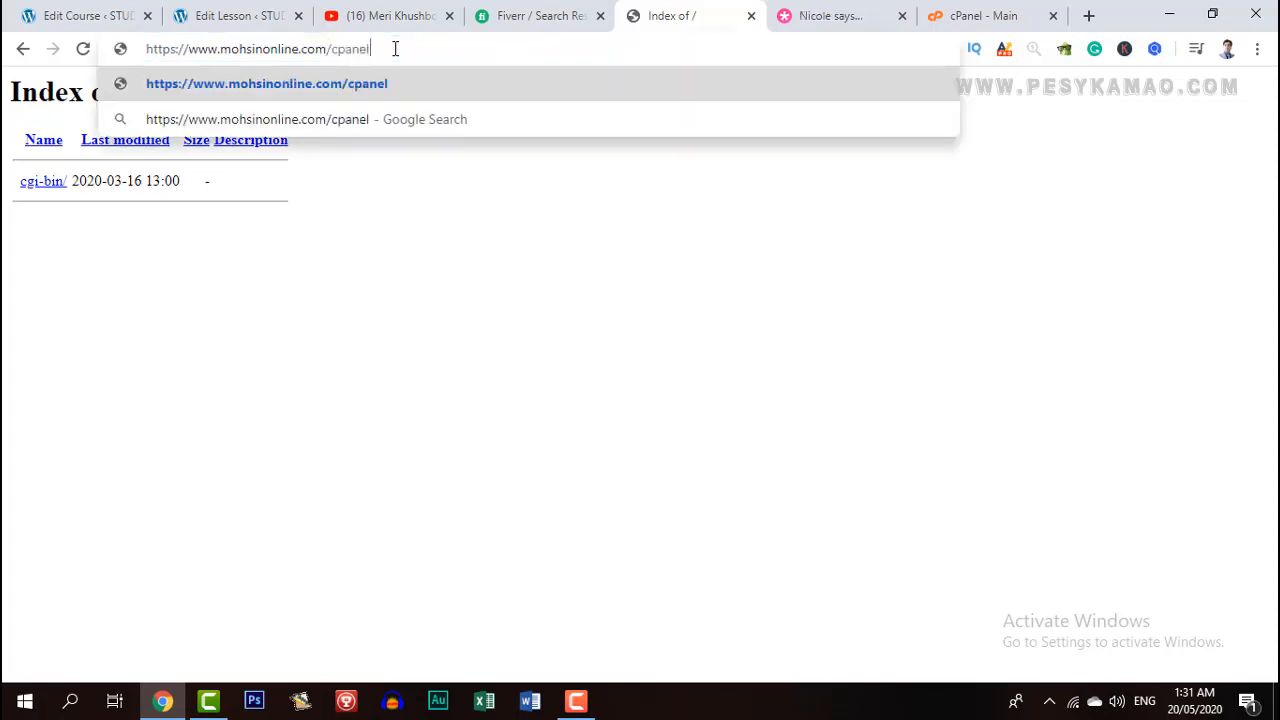
{"action": "key", "text": "Return"}
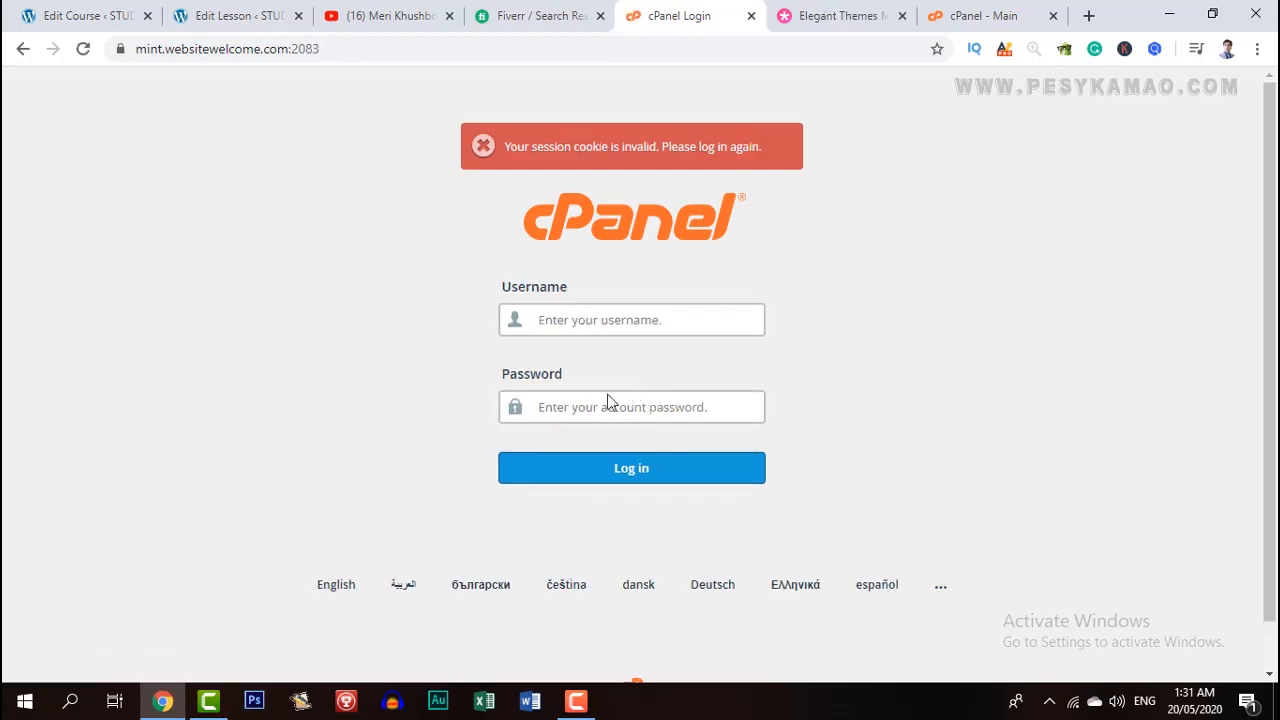
Return to the logged-in cPanel dashboard tab and scroll down to the Software tools.
{"action": "left_click", "coordinate": [975, 15]}
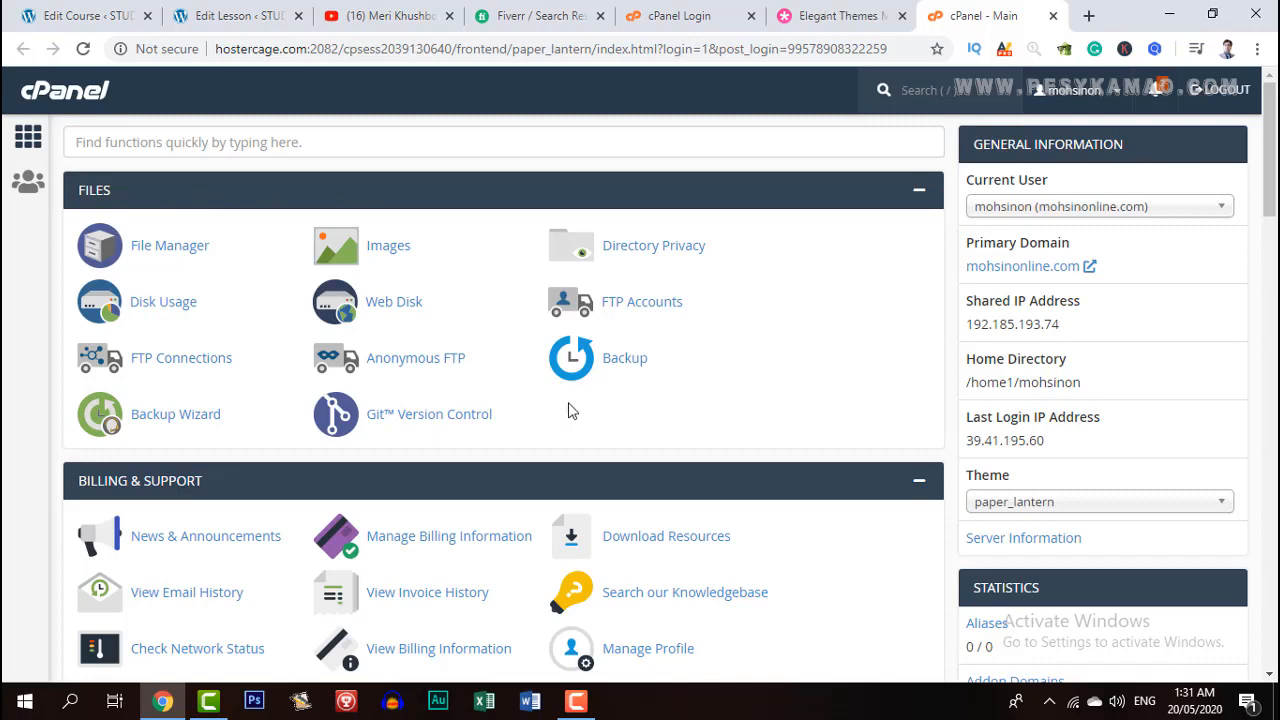
{"action": "scroll", "coordinate": [570, 408], "scroll_direction": "down", "scroll_amount": 4}
{"action": "scroll", "coordinate": [468, 410], "scroll_direction": "down", "scroll_amount": 2}
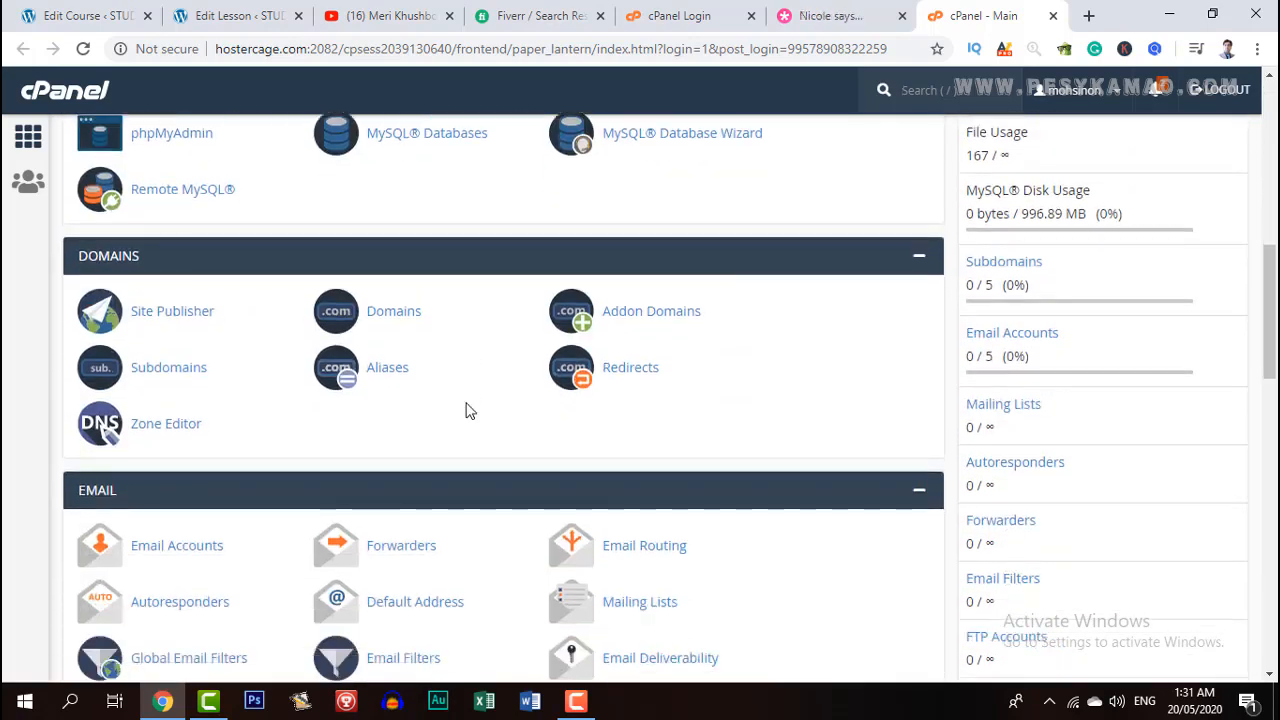
{"action": "scroll", "coordinate": [446, 410], "scroll_direction": "down", "scroll_amount": 3}
{"action": "scroll", "coordinate": [446, 410], "scroll_direction": "down", "scroll_amount": 5}
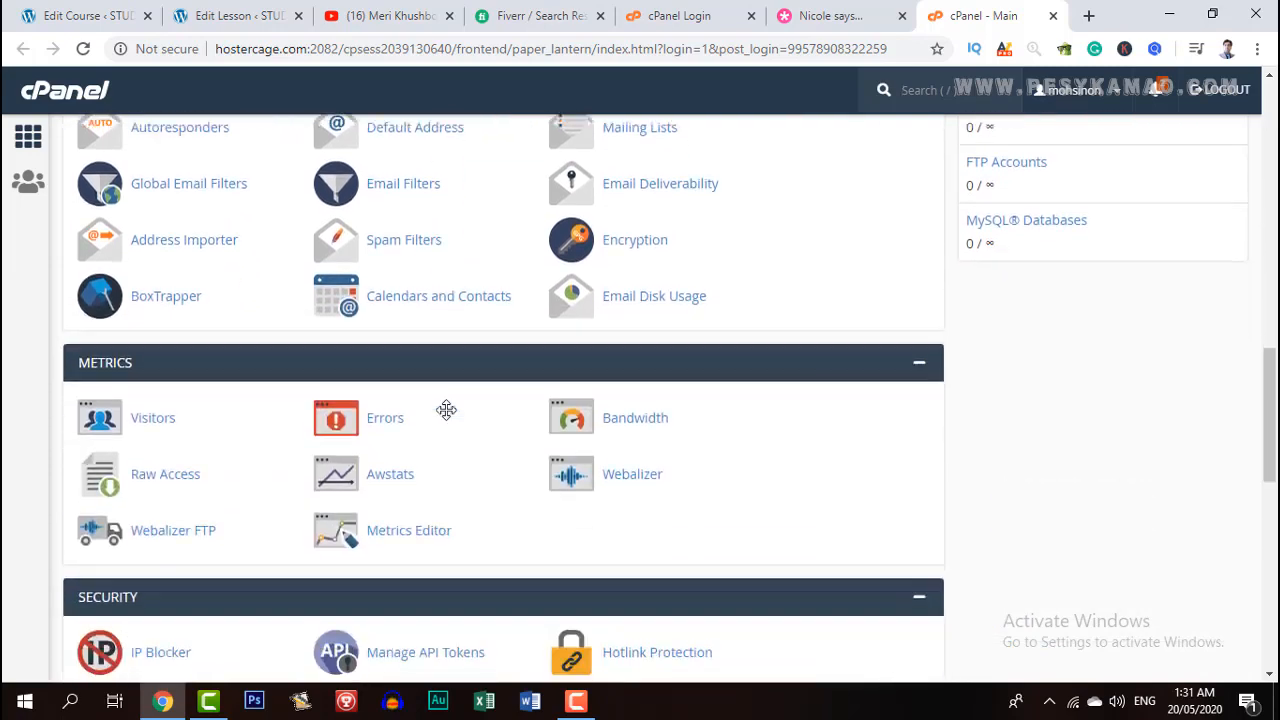
{"action": "scroll", "coordinate": [446, 410], "scroll_direction": "down", "scroll_amount": 1}
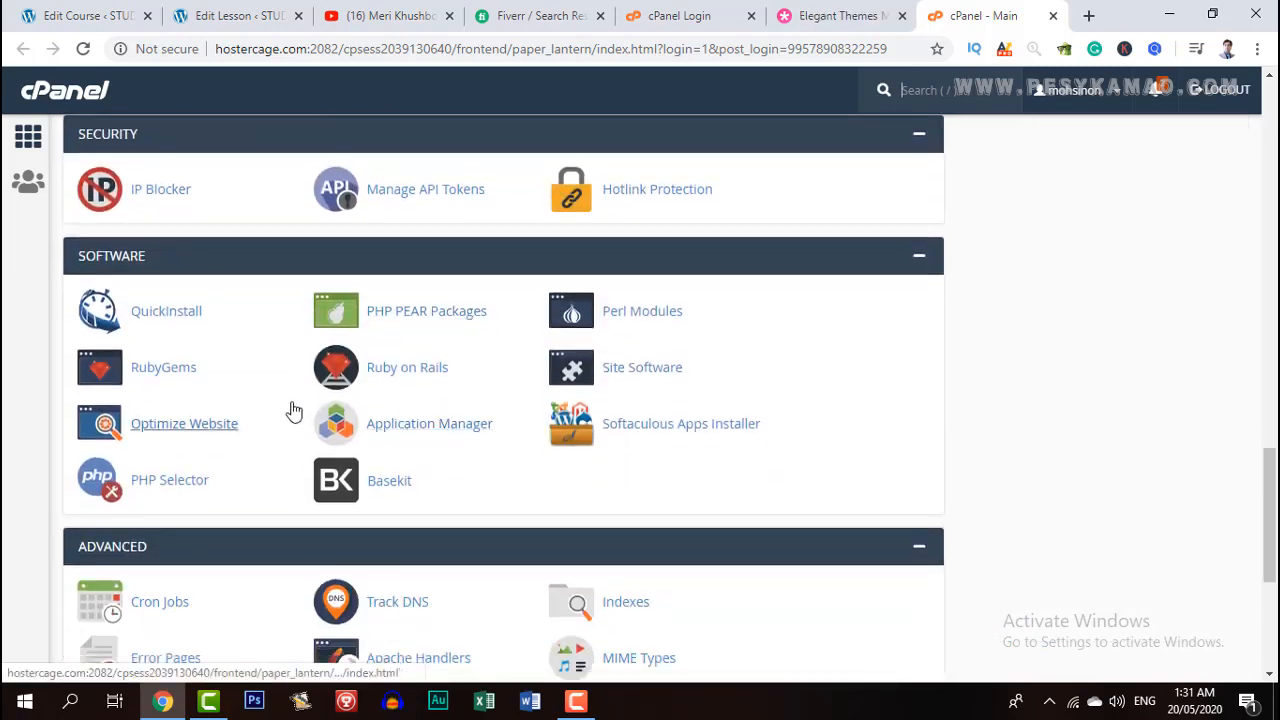
Launch Softaculous and start a WordPress install from the Top Scripts catalogue.
{"action": "left_click", "coordinate": [656, 430]}
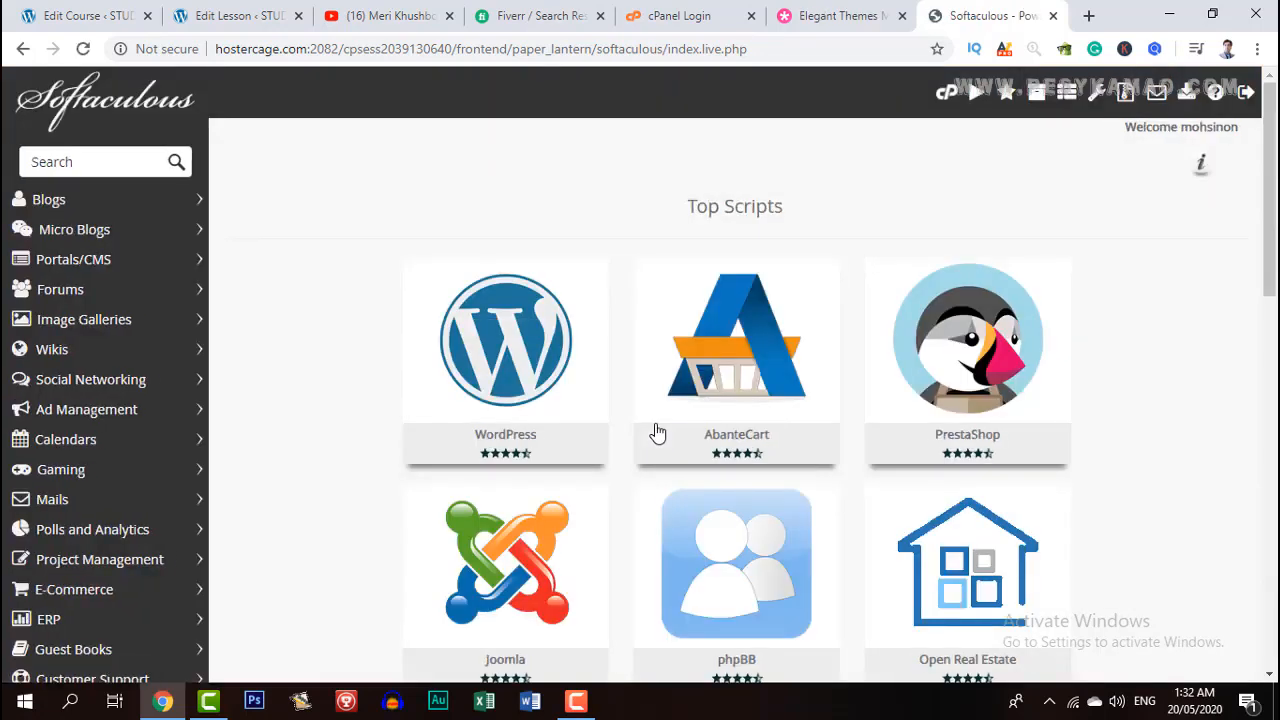
{"action": "mouse_move", "coordinate": [419, 352]}
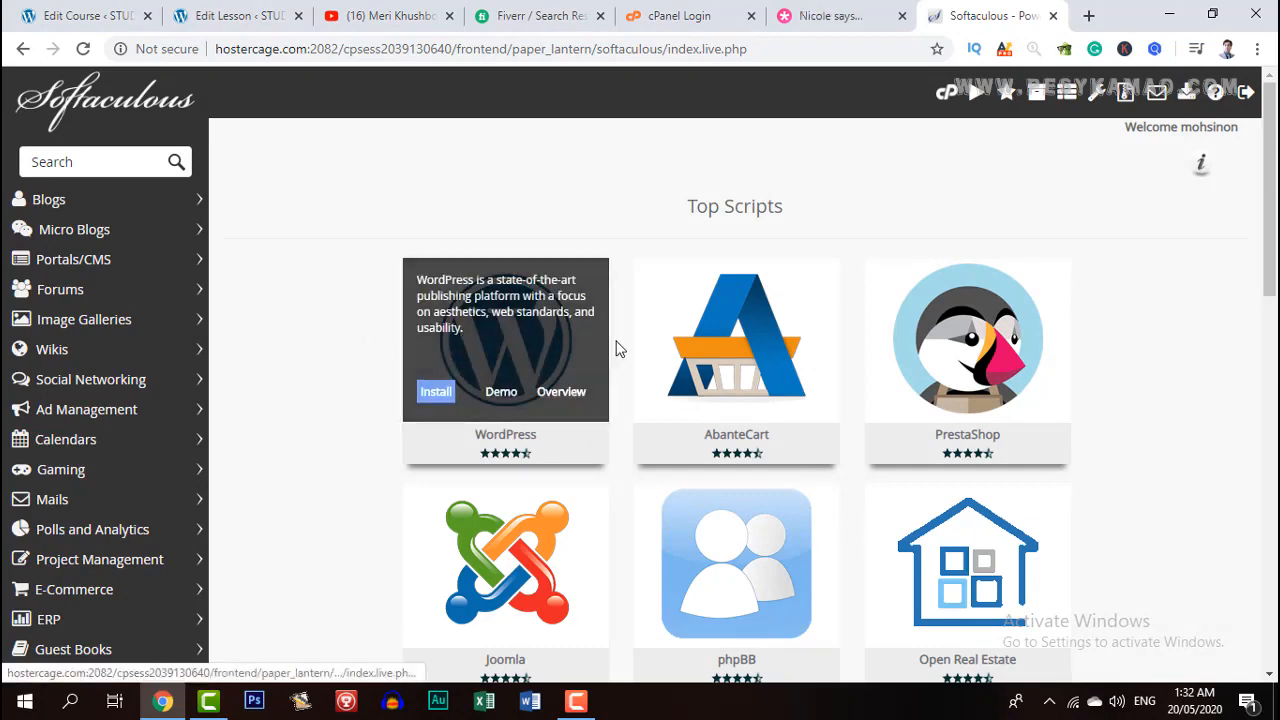
{"action": "scroll", "coordinate": [686, 349], "scroll_direction": "down", "scroll_amount": 2}
{"action": "scroll", "coordinate": [686, 349], "scroll_direction": "down", "scroll_amount": 2}
{"action": "mouse_move", "coordinate": [484, 216]}
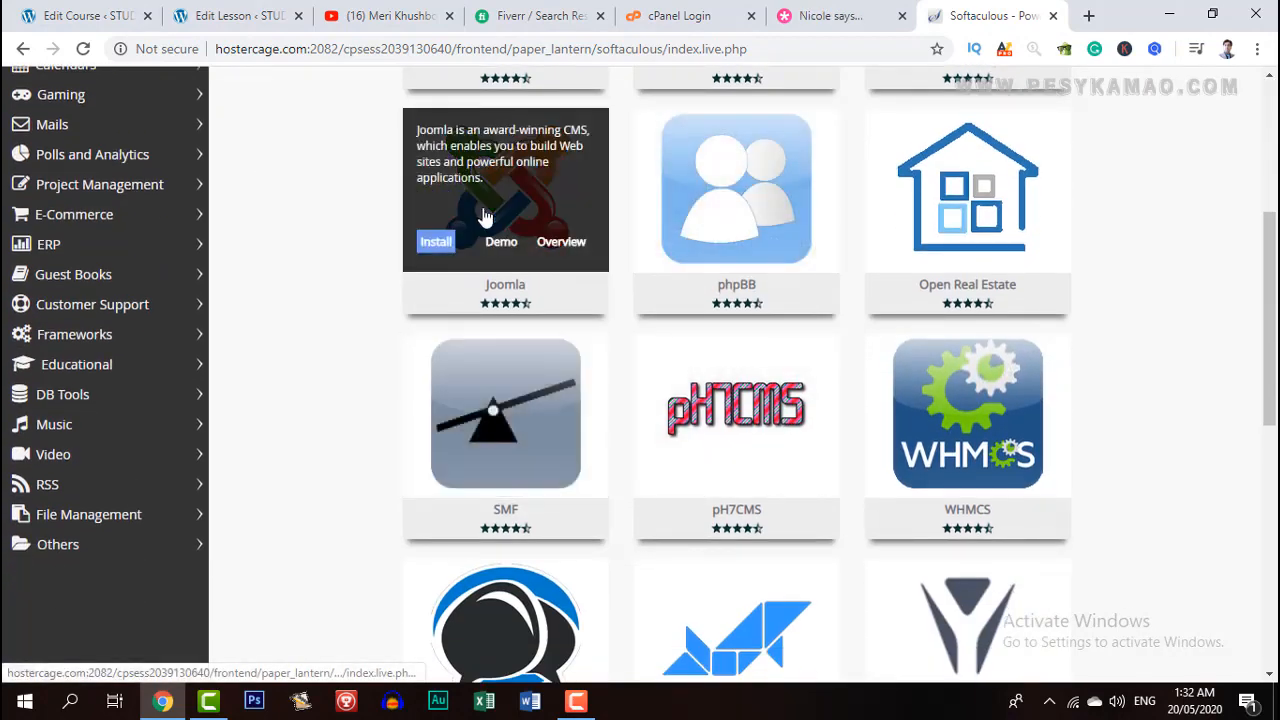
{"action": "scroll", "coordinate": [865, 354], "scroll_direction": "down", "scroll_amount": 2}
{"action": "mouse_move", "coordinate": [960, 274]}
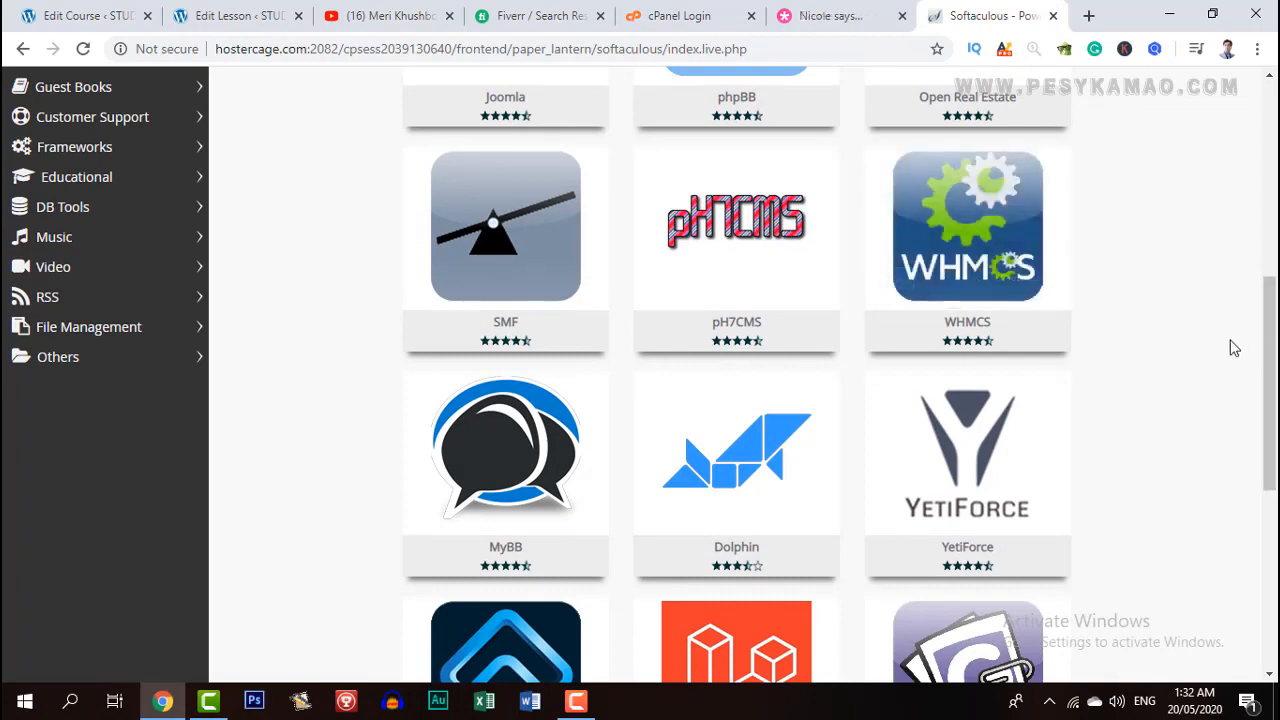
{"action": "scroll", "coordinate": [1234, 347], "scroll_direction": "down", "scroll_amount": 5}
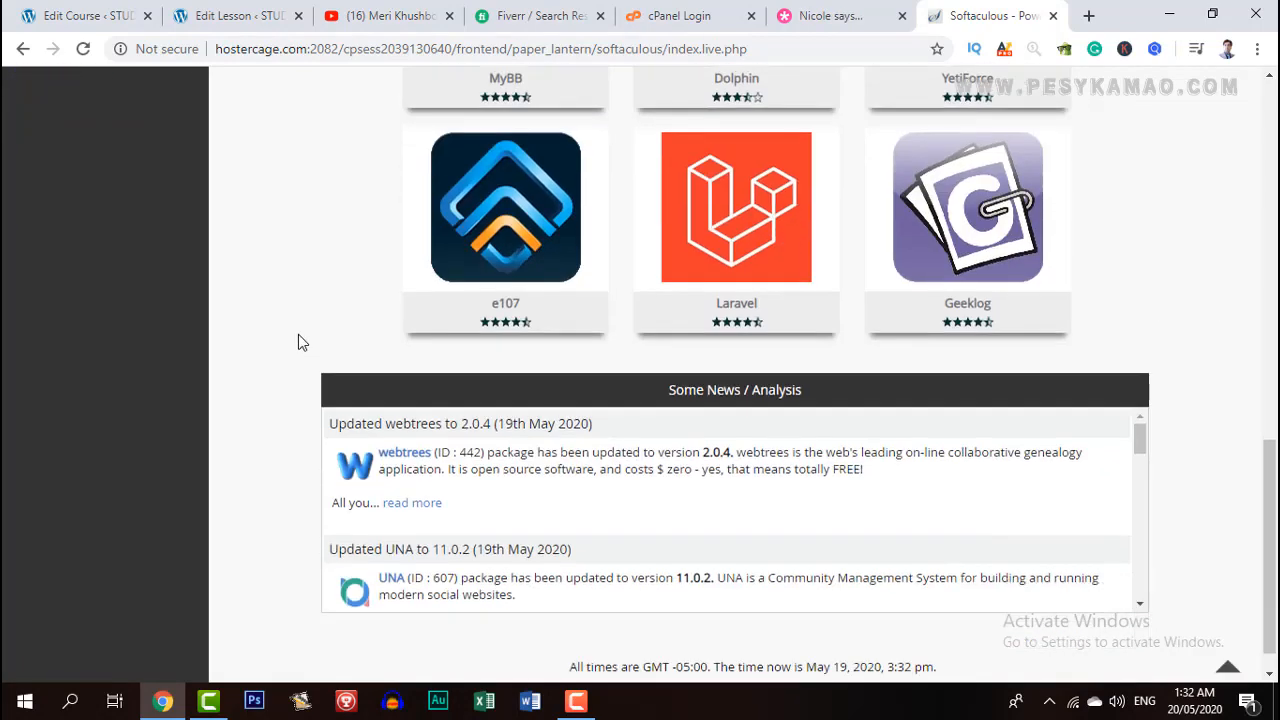
{"action": "scroll", "coordinate": [297, 330], "scroll_direction": "up", "scroll_amount": 10}
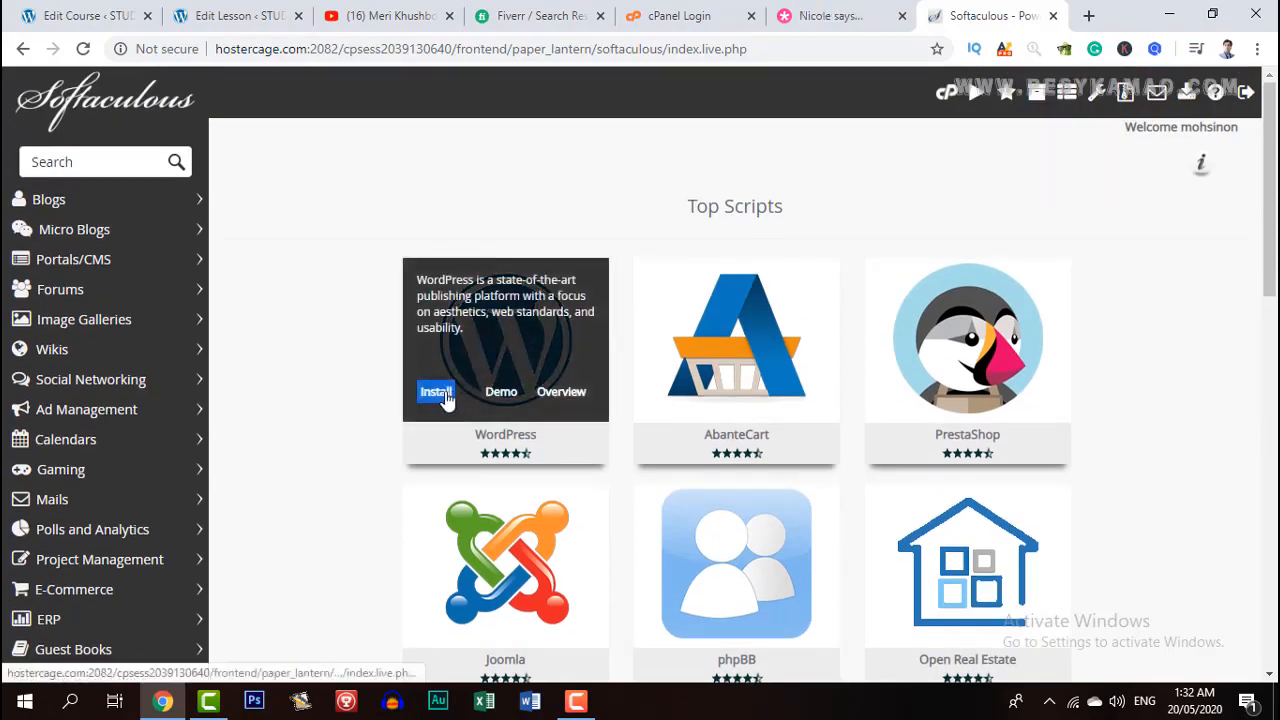
{"action": "left_click", "coordinate": [437, 396]}
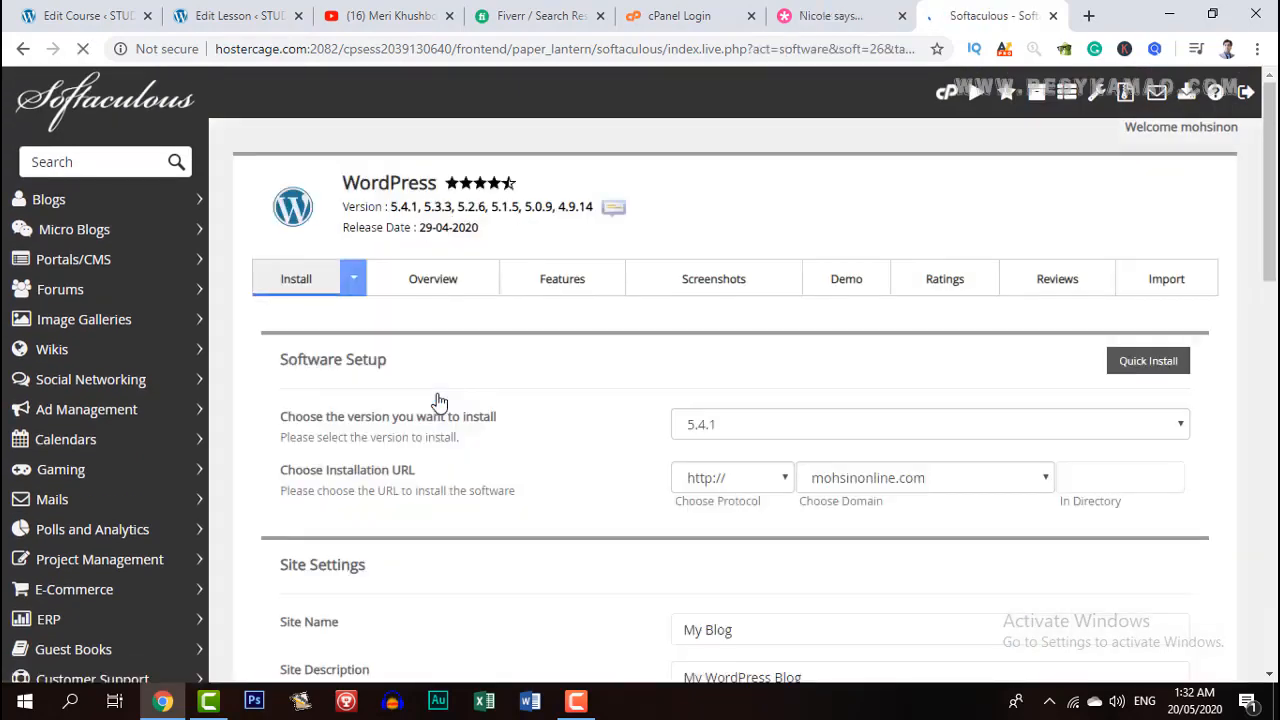
{"action": "scroll", "coordinate": [690, 446], "scroll_direction": "down", "scroll_amount": 1}
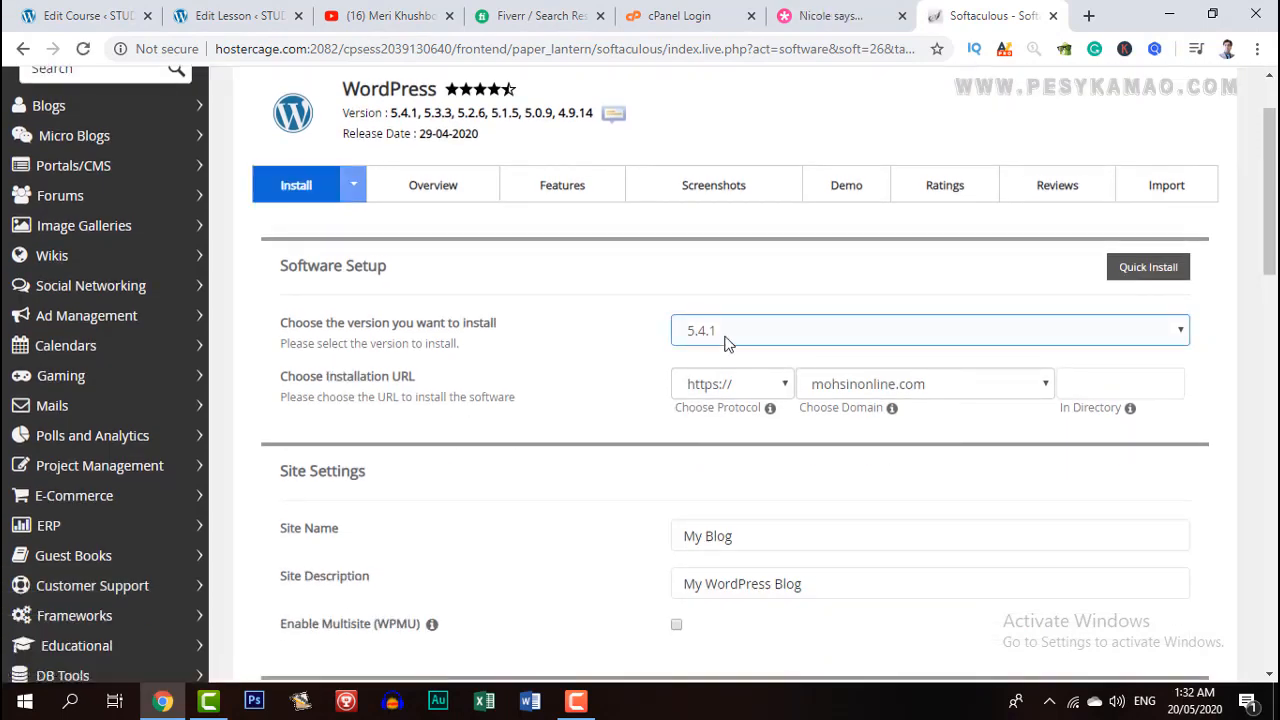
{"action": "left_click", "coordinate": [726, 341]}
{"action": "left_click", "coordinate": [726, 342]}
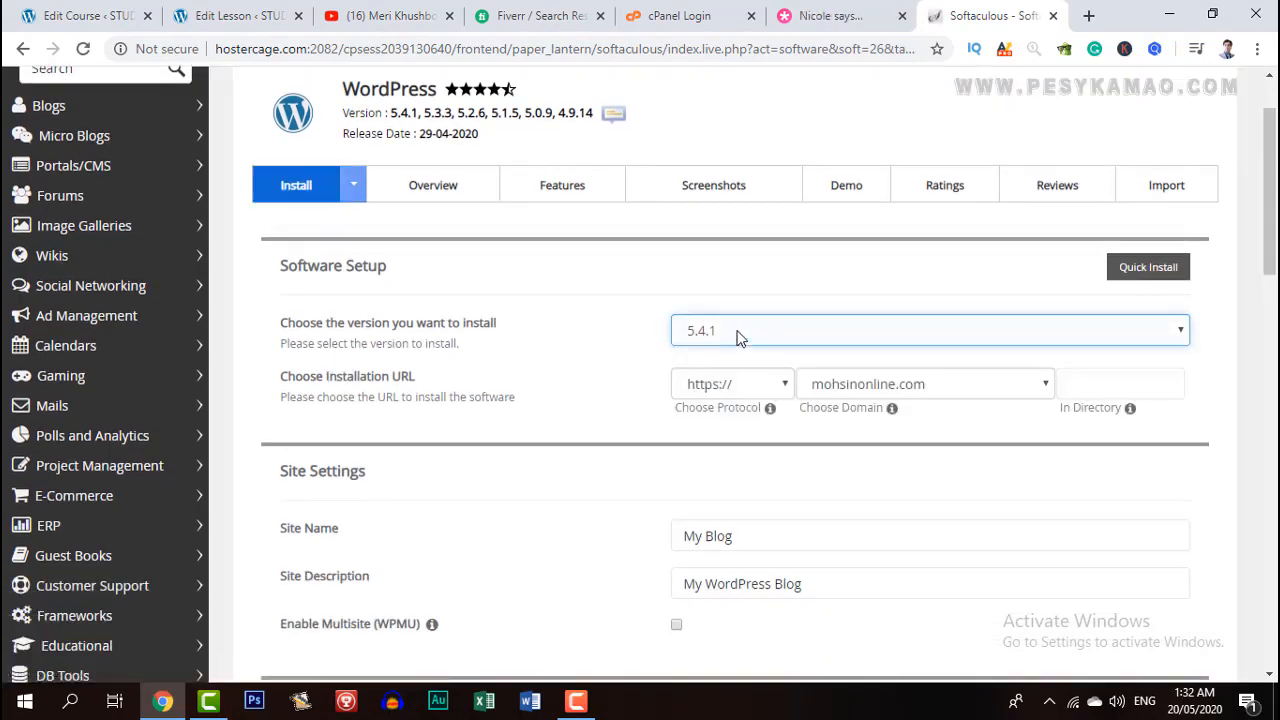
{"action": "left_click", "coordinate": [748, 392]}
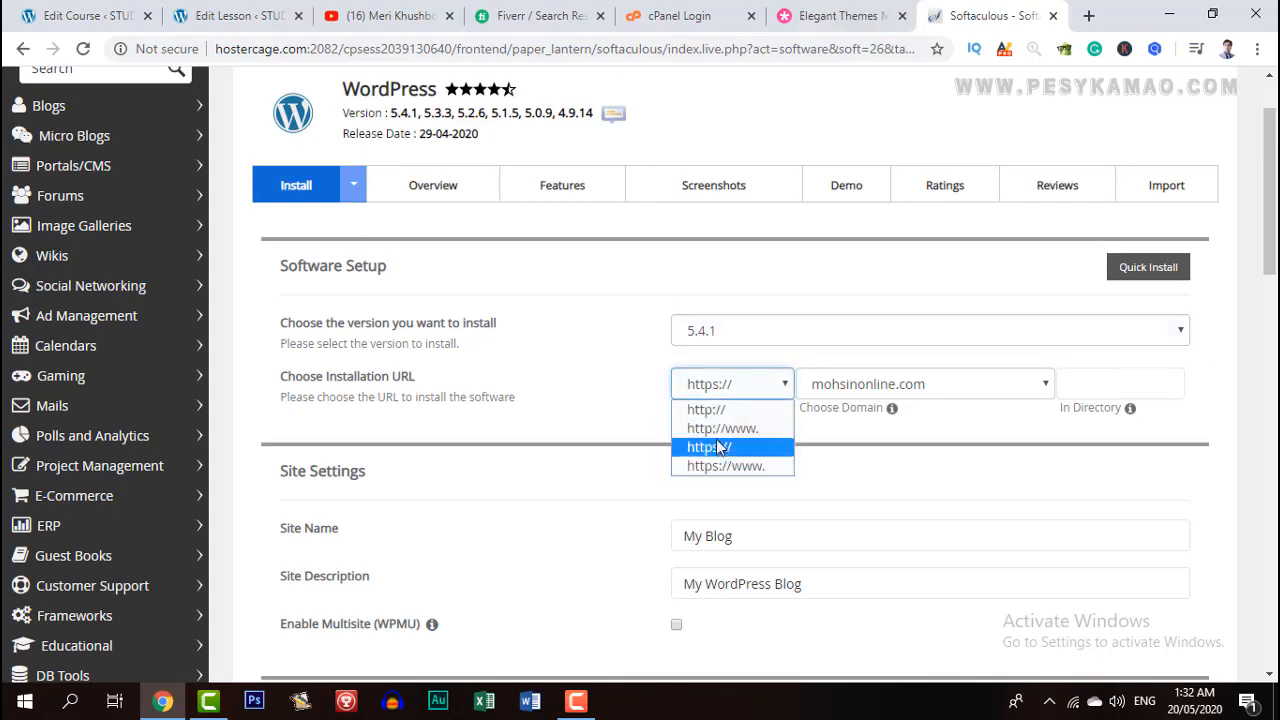
{"action": "left_click", "coordinate": [731, 412]}
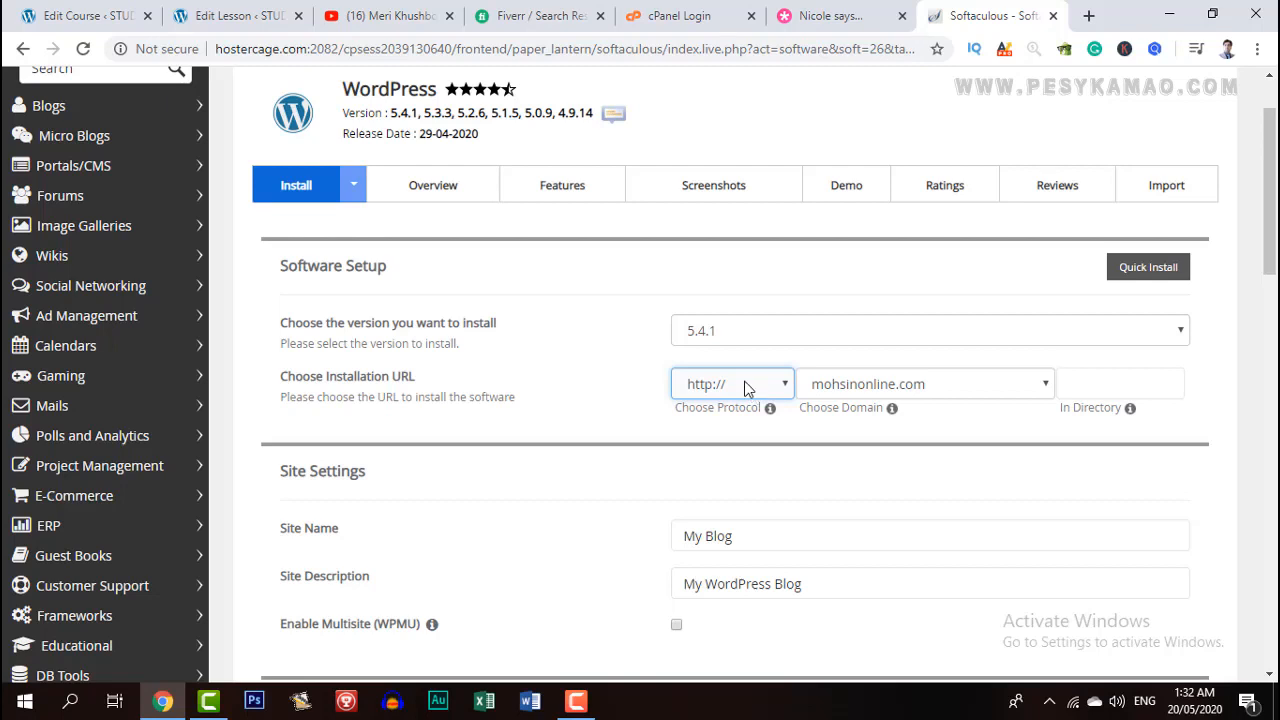
{"action": "left_click", "coordinate": [744, 388]}
{"action": "left_click", "coordinate": [746, 384]}
{"action": "left_click", "coordinate": [881, 389]}
{"action": "left_click", "coordinate": [864, 390]}
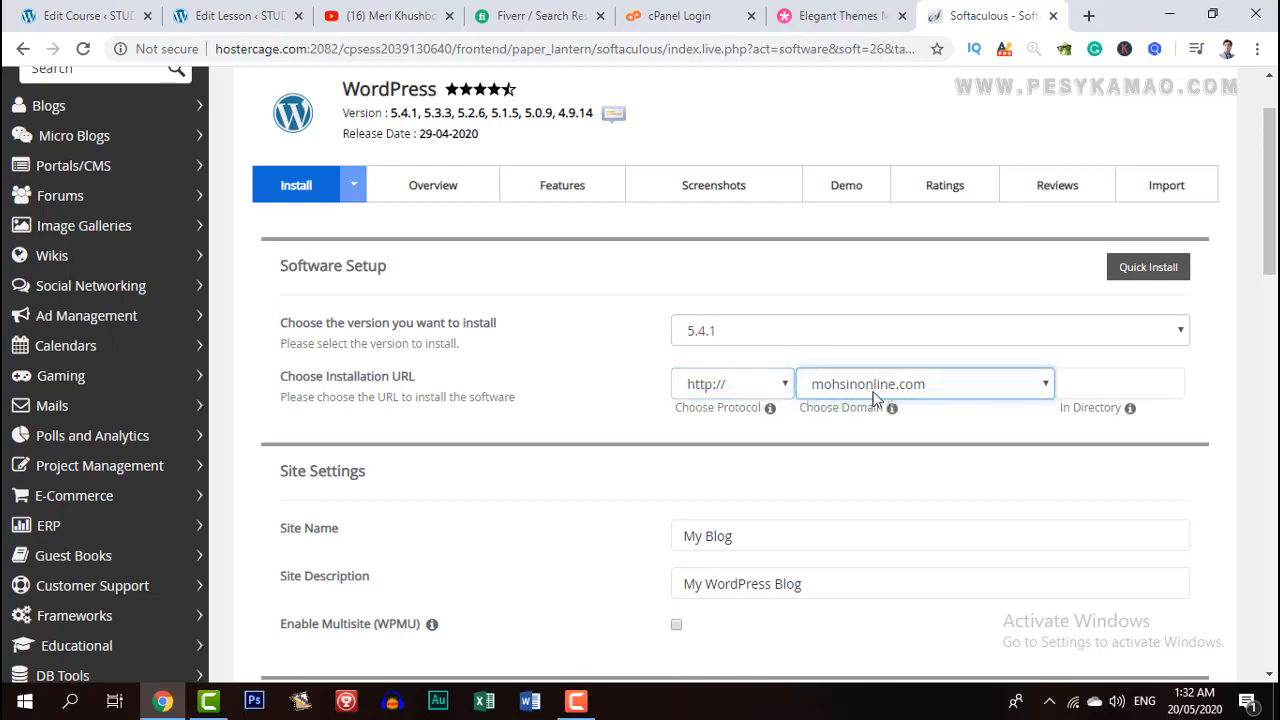
Leave the In Directory field empty so WordPress installs at the site root.
{"action": "left_click", "coordinate": [1095, 385]}
{"action": "left_click", "coordinate": [1210, 367]}
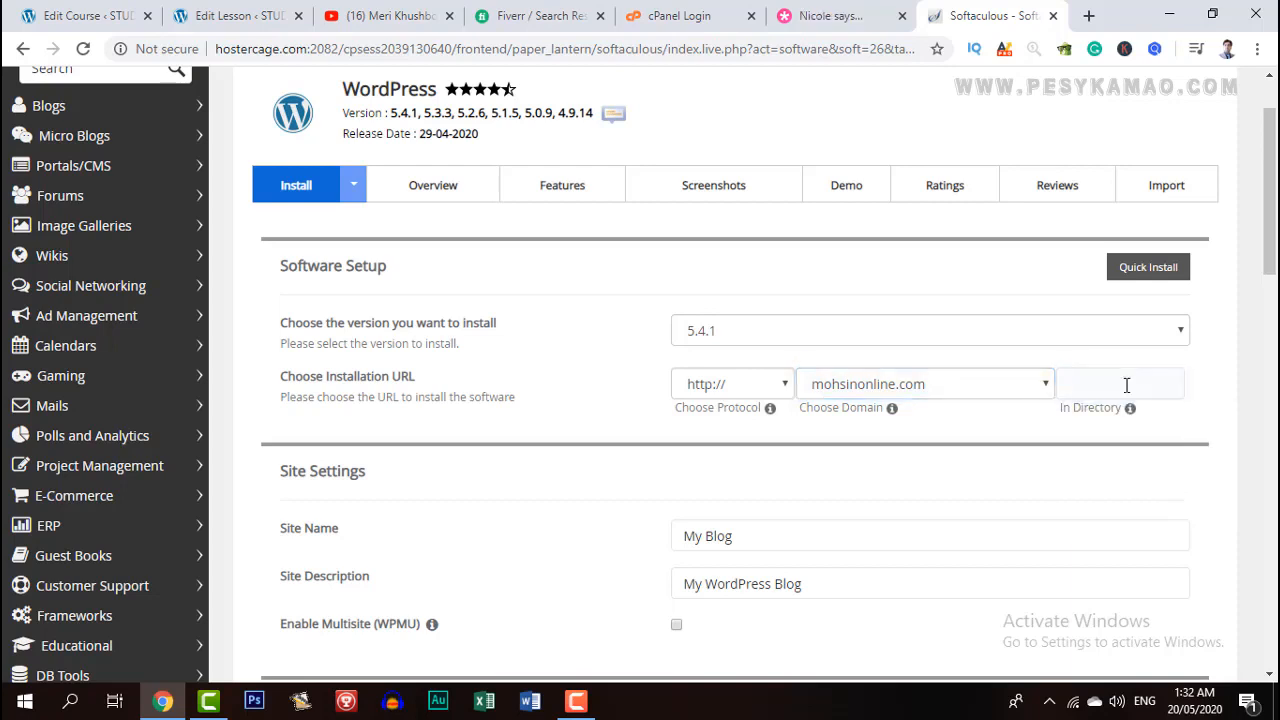
{"action": "left_click", "coordinate": [1121, 386]}
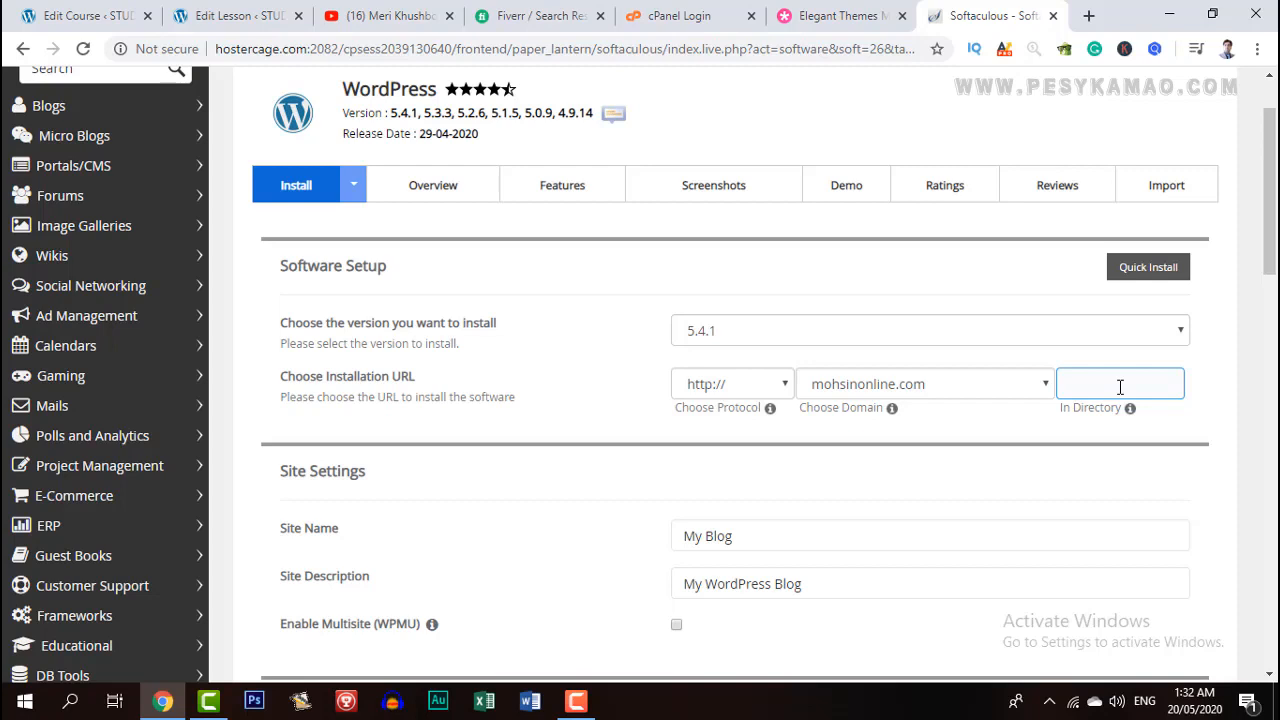
{"action": "left_click", "coordinate": [1120, 387]}
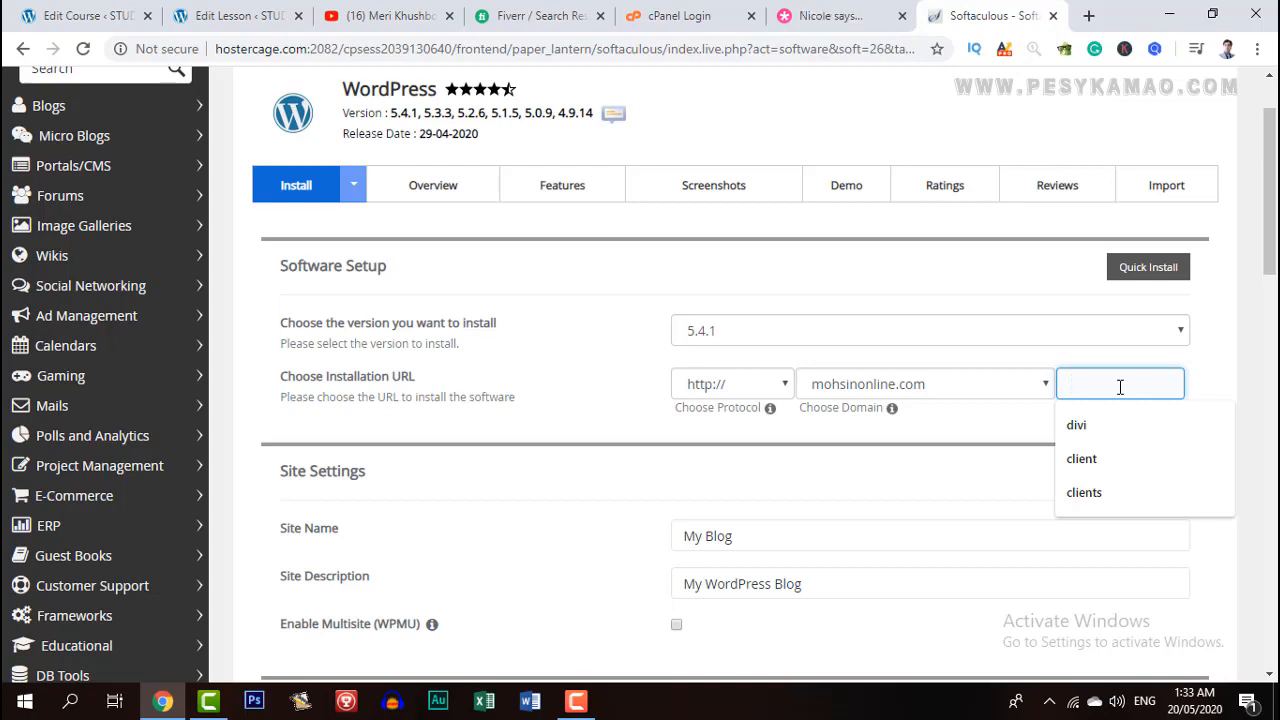
{"action": "type", "text": "members"}
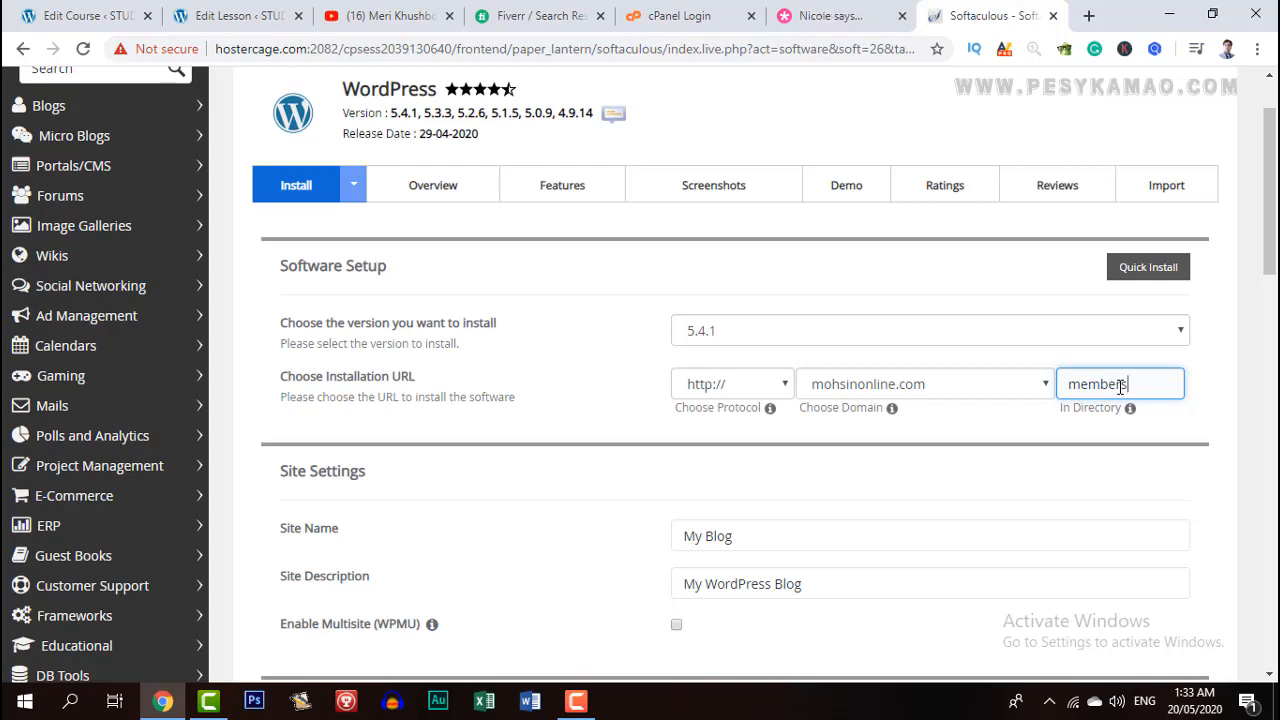
{"action": "key", "text": "BackSpace"}
{"action": "key", "text": "BackSpace"}
{"action": "key", "text": "BackSpace"}
{"action": "key", "text": "BackSpace"}
{"action": "key", "text": "BackSpace"}
{"action": "key", "text": "BackSpace"}
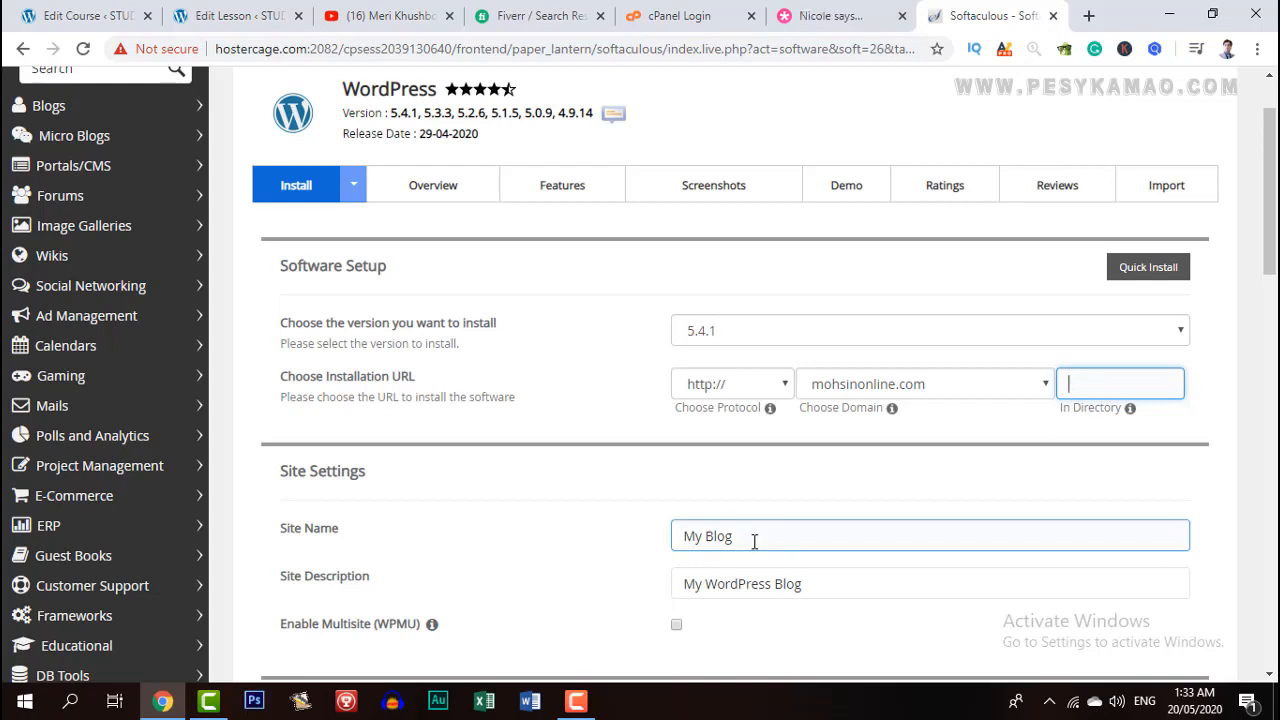
Set the site name to the owner's name and the description to 'Welcome to Website'.
{"action": "left_click_drag", "start_coordinate": [752, 546], "coordinate": [645, 545]}
{"action": "scroll", "coordinate": [571, 537], "scroll_direction": "down", "scroll_amount": 3}
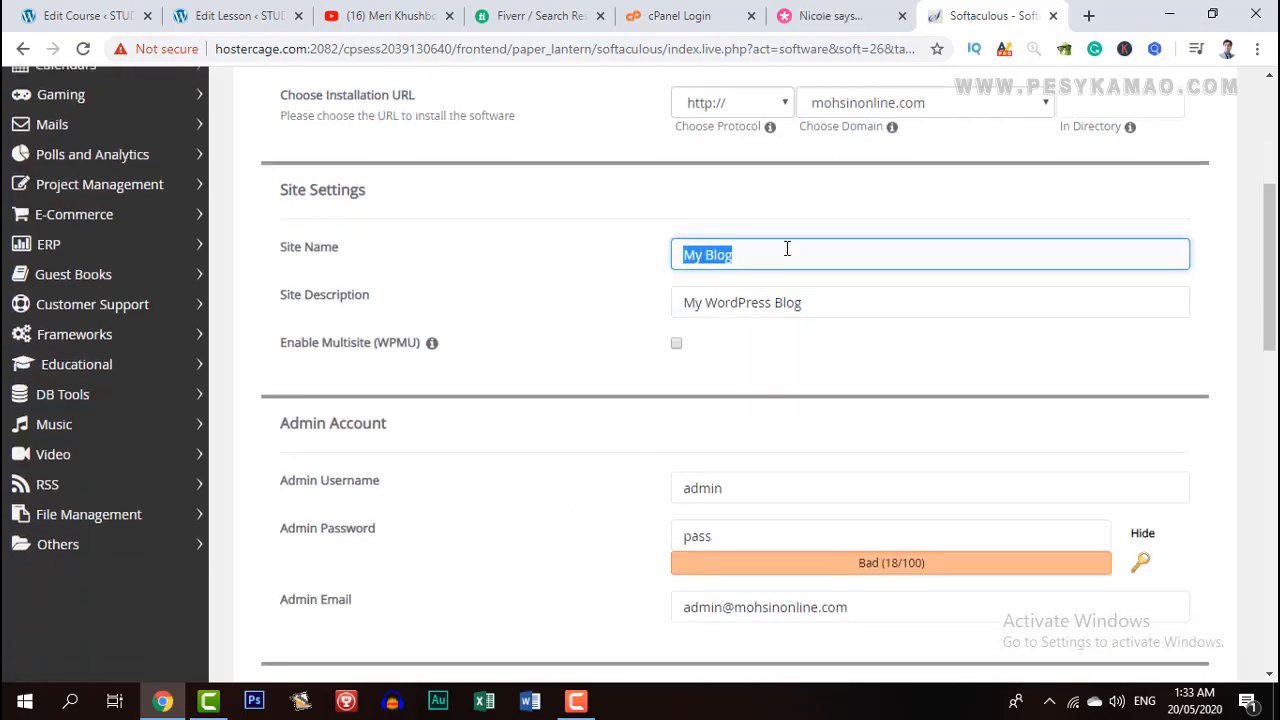
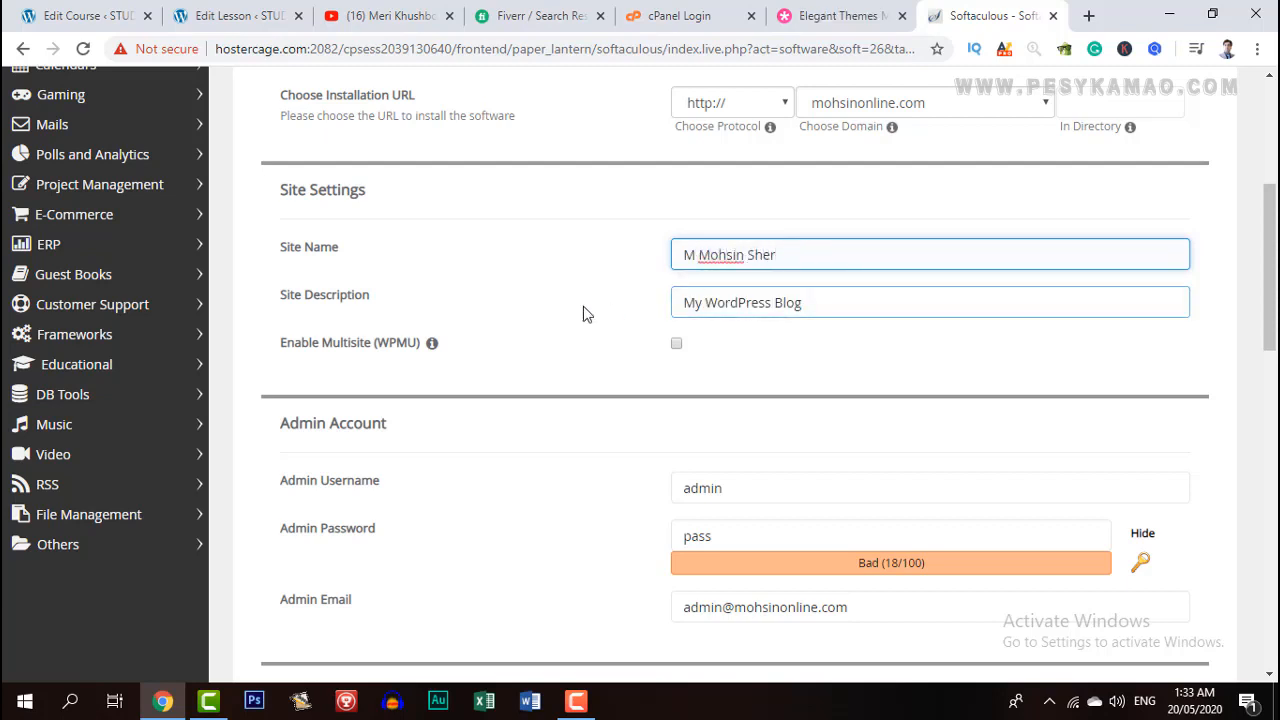
{"action": "left_click", "coordinate": [712, 302]}
{"action": "triple_click", "coordinate": [740, 300]}
{"action": "type", "text": "Welcome to Website"}
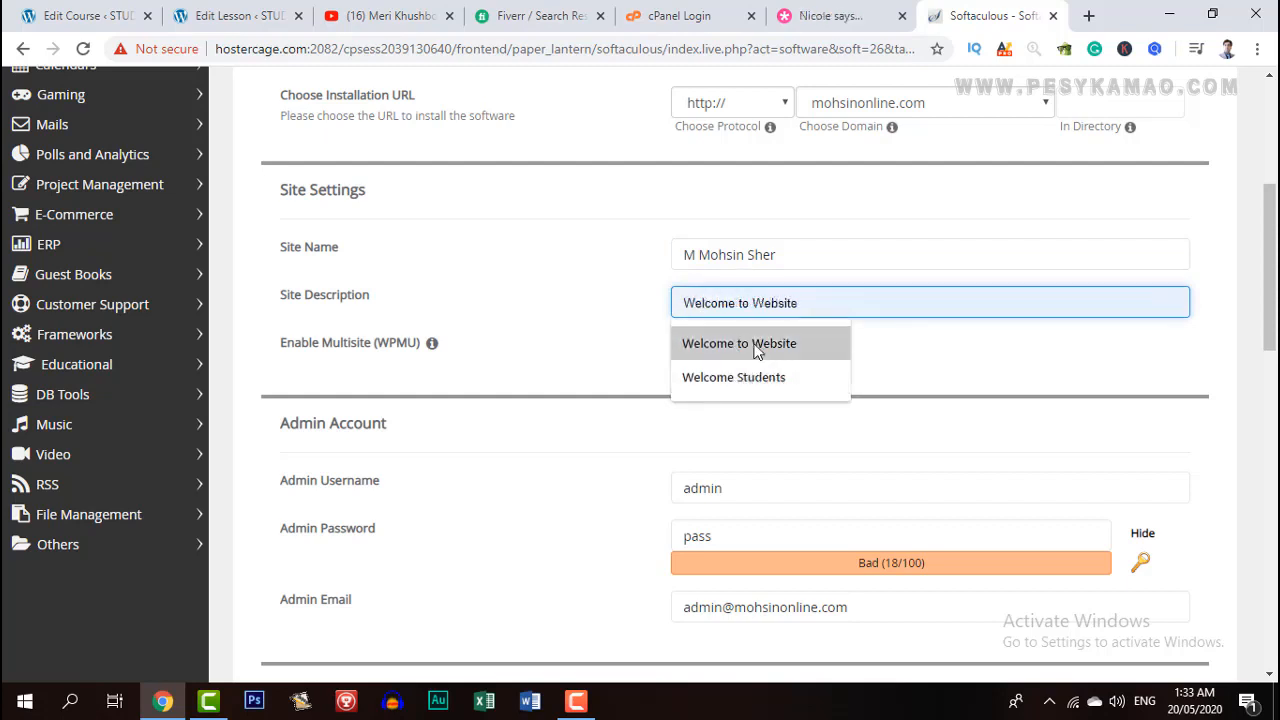
{"action": "left_click", "coordinate": [755, 347]}
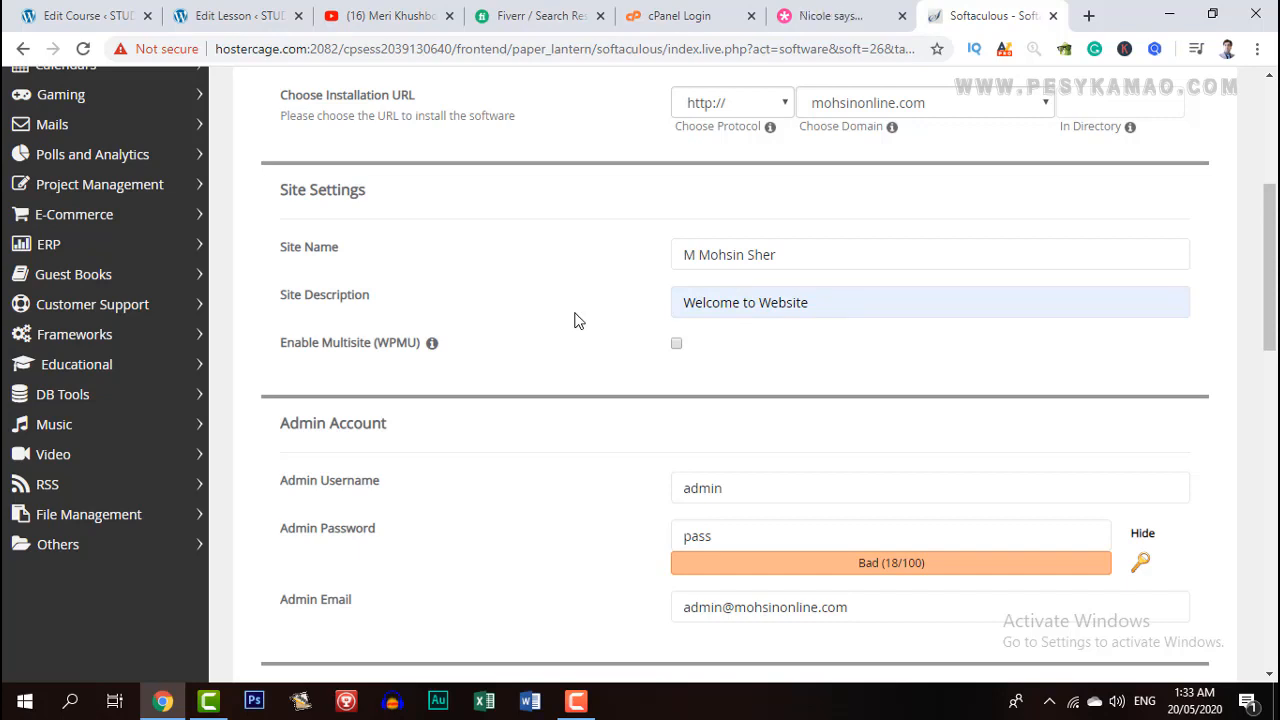
Keep 'admin' as the admin username.
{"action": "scroll", "coordinate": [574, 320], "scroll_direction": "down", "scroll_amount": 2}
{"action": "left_click_drag", "start_coordinate": [743, 305], "coordinate": [625, 308]}
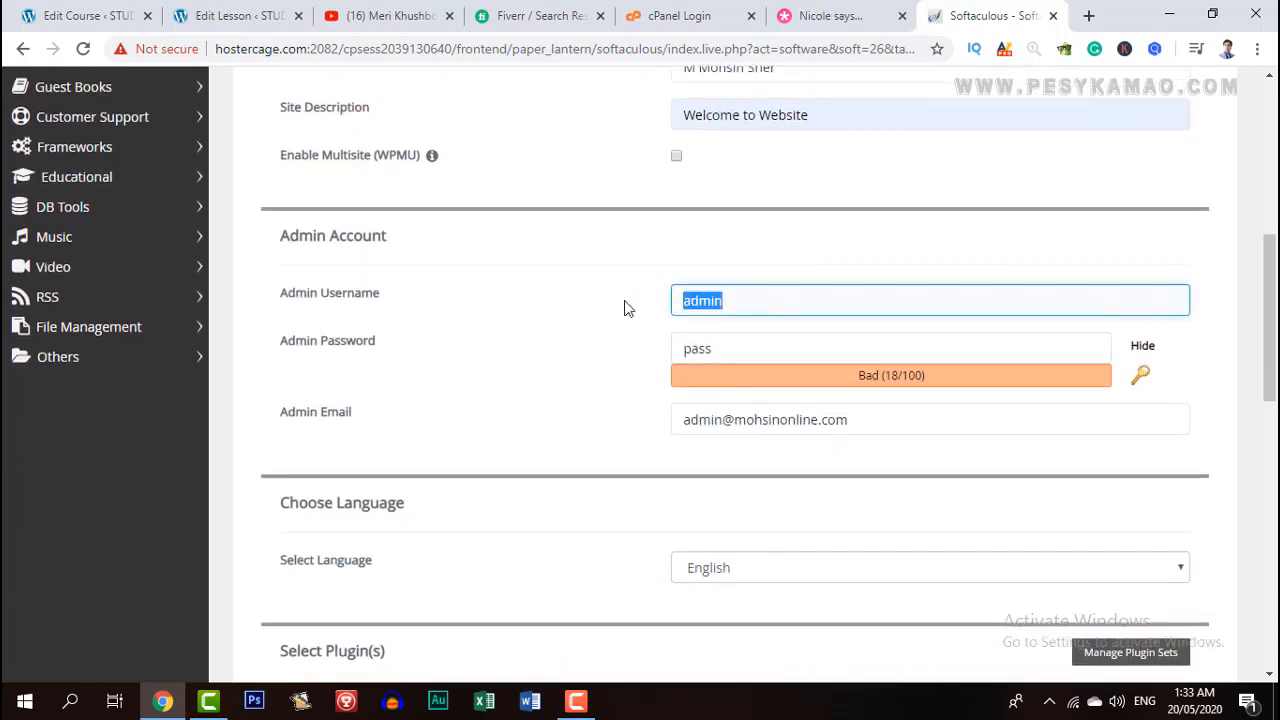
{"action": "type", "text": "mohsinsher"}
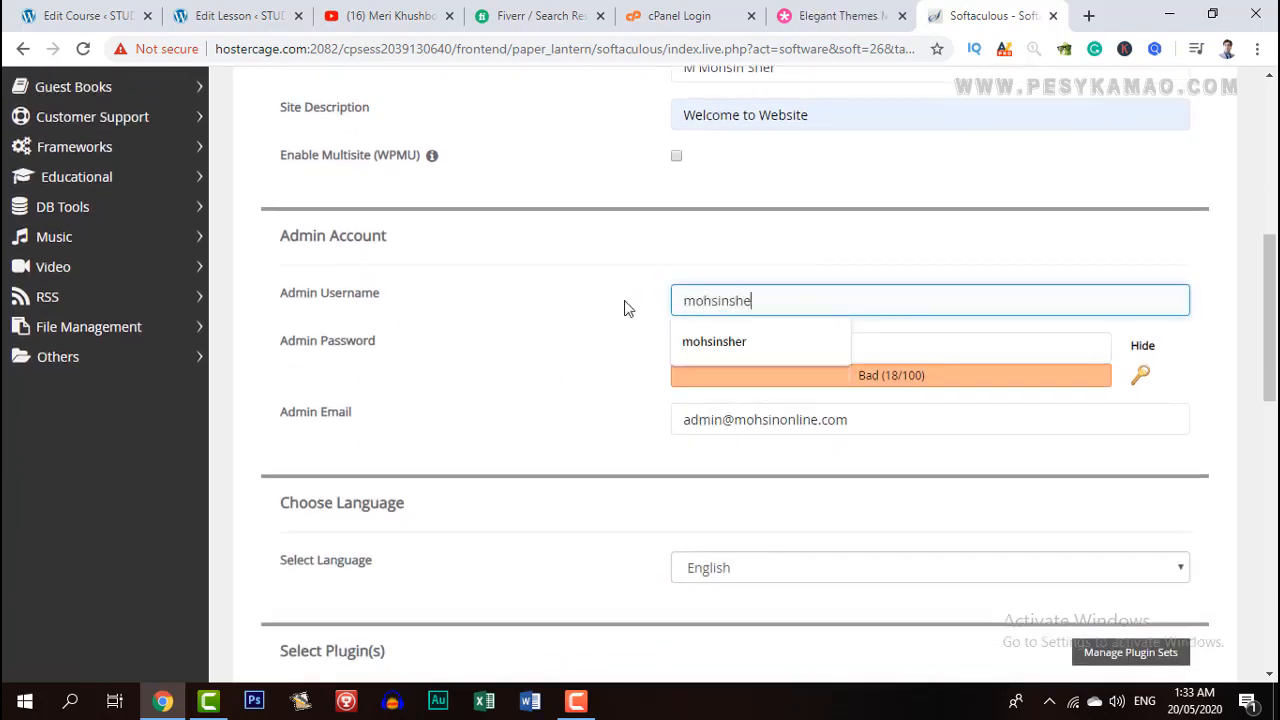
{"action": "key", "text": "BackSpace"}
{"action": "key", "text": "BackSpace"}
{"action": "key", "text": "BackSpace"}
{"action": "key", "text": "BackSpace"}
{"action": "key", "text": "BackSpace"}
{"action": "type", "text": "n"}
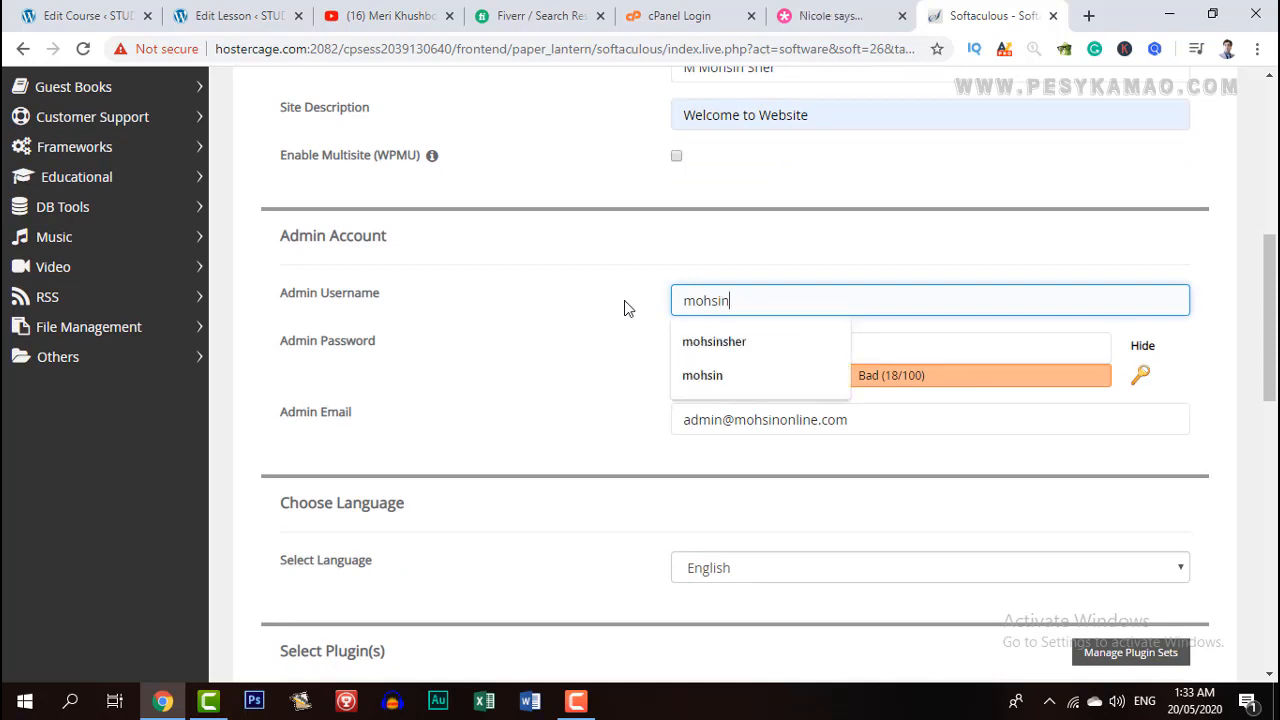
{"action": "left_click", "coordinate": [624, 308]}
{"action": "left_click_drag", "start_coordinate": [760, 304], "coordinate": [600, 308]}
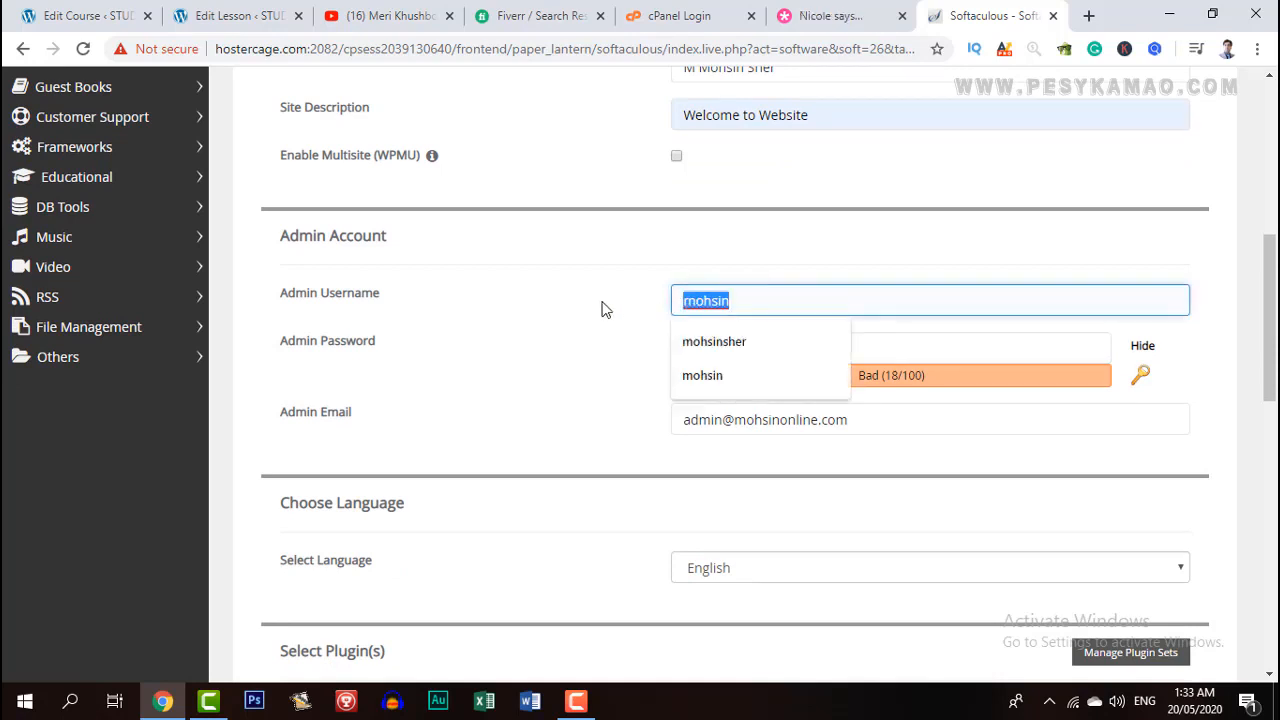
{"action": "type", "text": "admin"}
{"action": "left_click", "coordinate": [601, 309]}
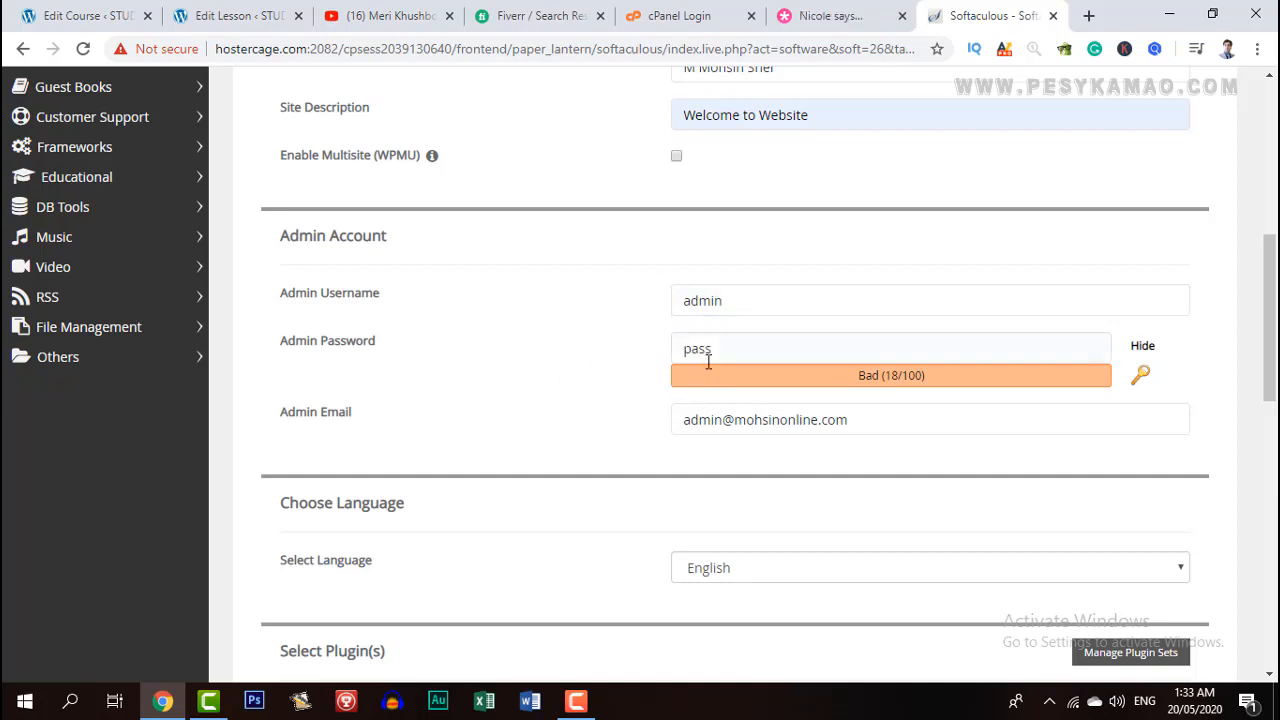
{"action": "left_click", "coordinate": [736, 352]}
{"action": "left_click_drag", "start_coordinate": [717, 351], "coordinate": [644, 351]}
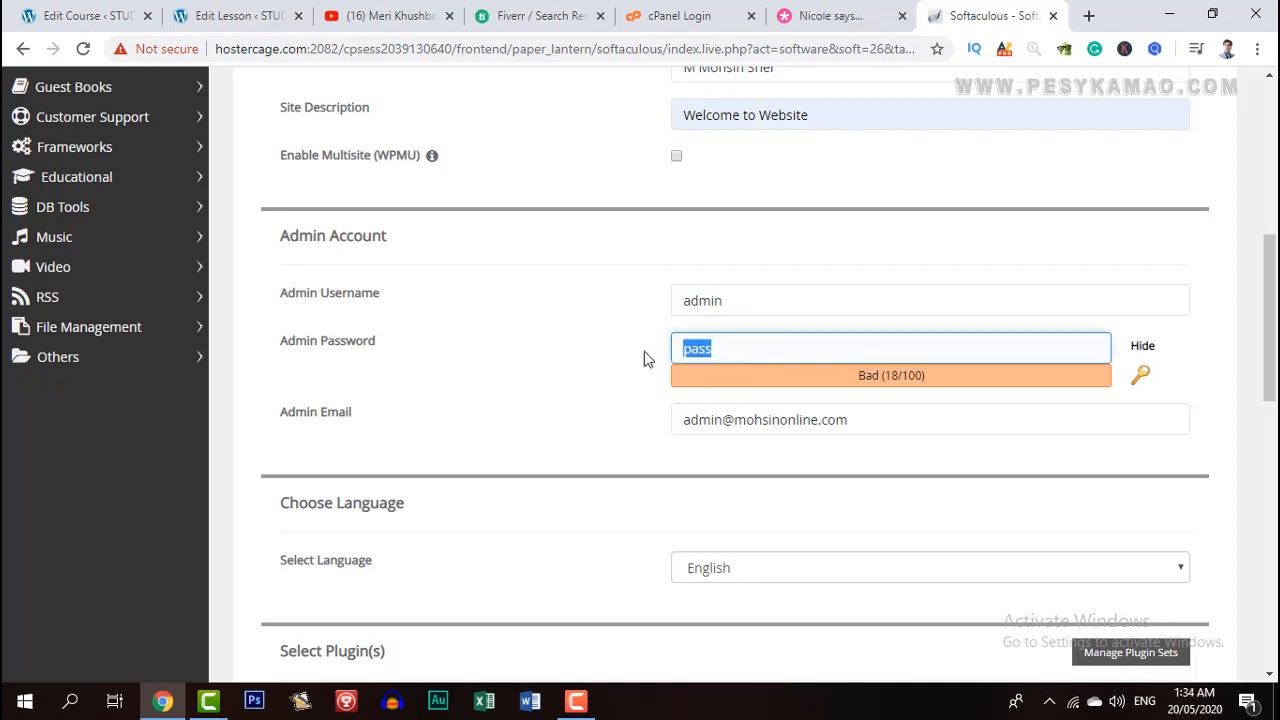
{"action": "left_click", "coordinate": [644, 351]}
{"action": "left_click", "coordinate": [728, 354]}
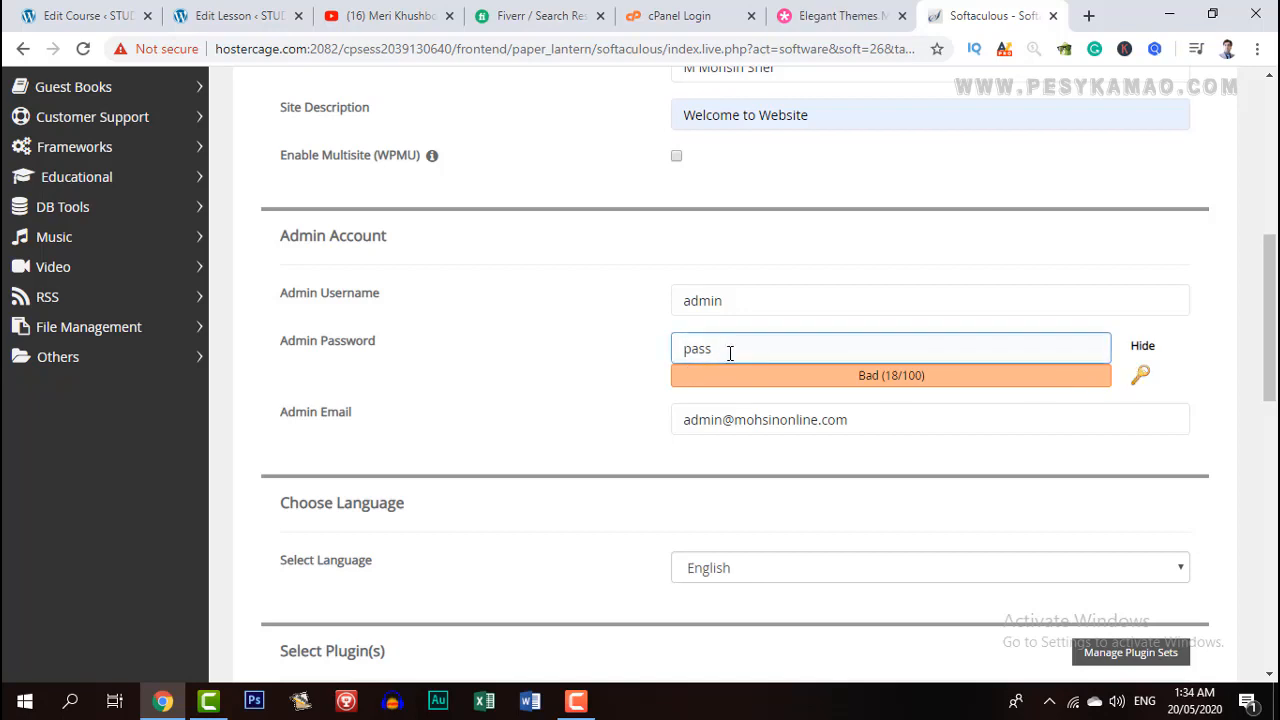
{"action": "type", "text": "123"}
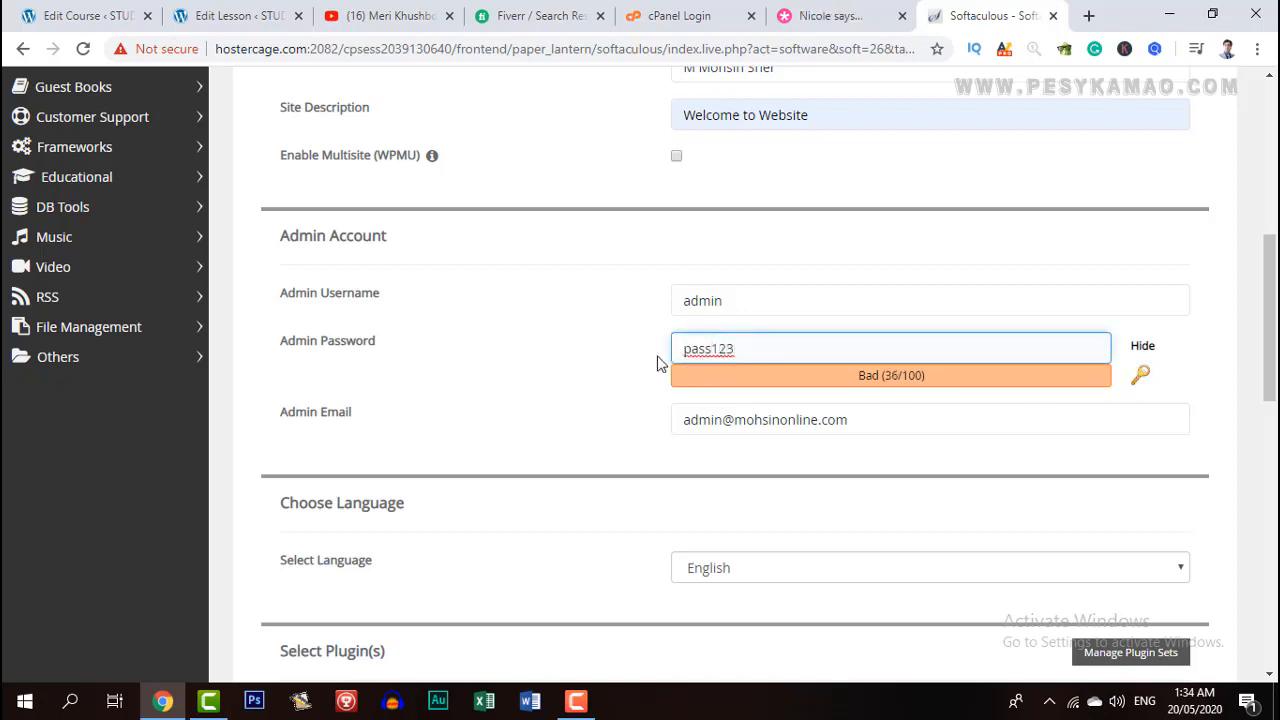
Scroll to the bottom of the form and start the WordPress installation.
{"action": "scroll", "coordinate": [591, 392], "scroll_direction": "down", "scroll_amount": 2}
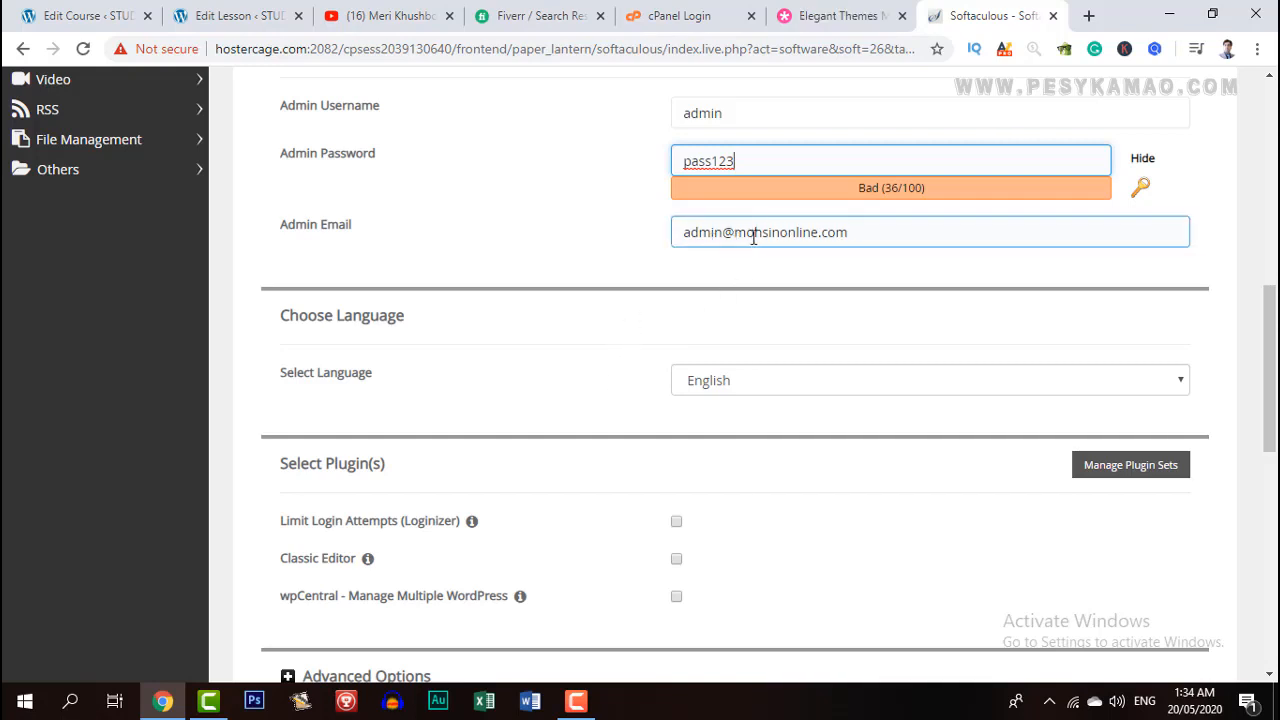
{"action": "scroll", "coordinate": [700, 285], "scroll_direction": "down", "scroll_amount": 4}
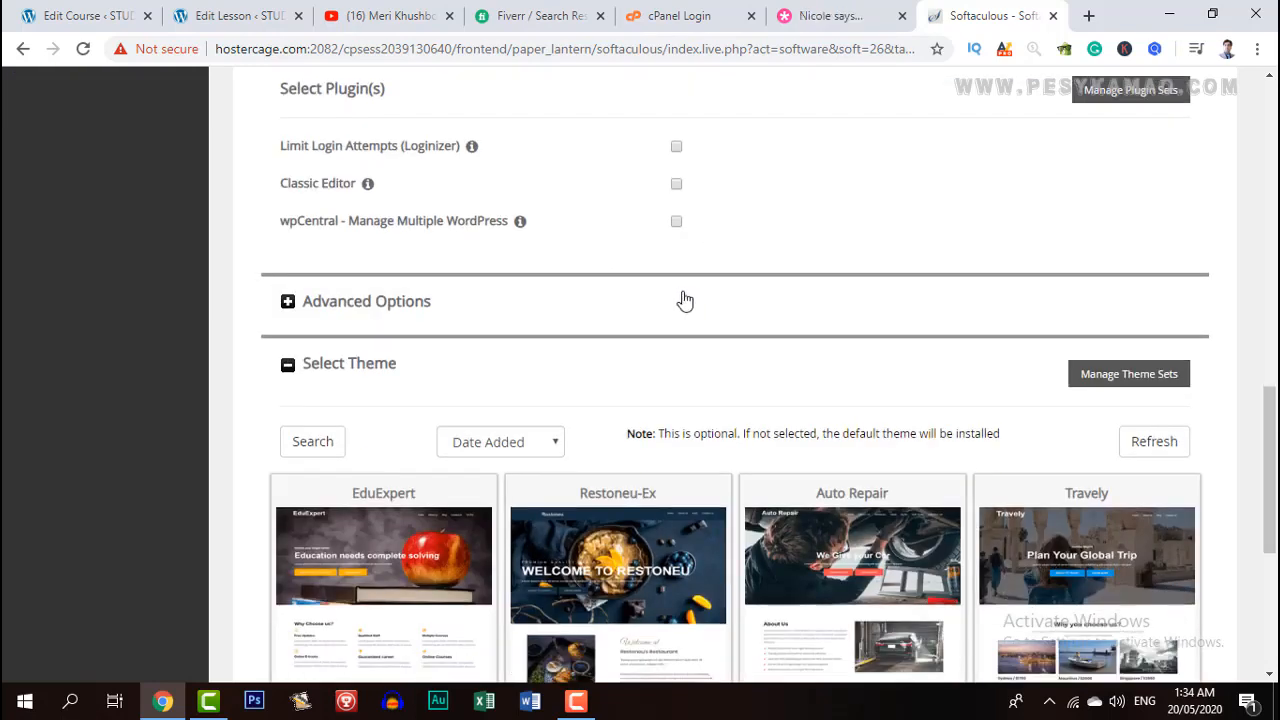
{"action": "scroll", "coordinate": [575, 330], "scroll_direction": "down", "scroll_amount": 4}
{"action": "scroll", "coordinate": [457, 366], "scroll_direction": "up", "scroll_amount": 2}
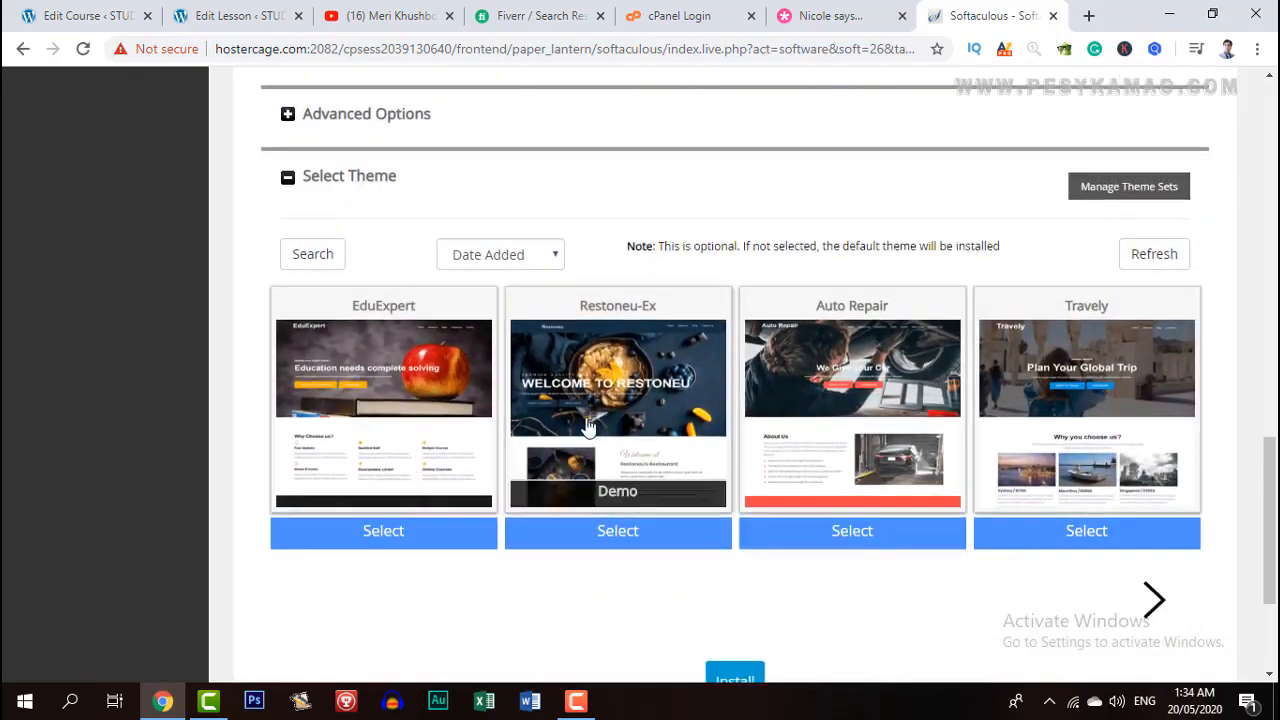
{"action": "scroll", "coordinate": [600, 440], "scroll_direction": "down", "scroll_amount": 3}
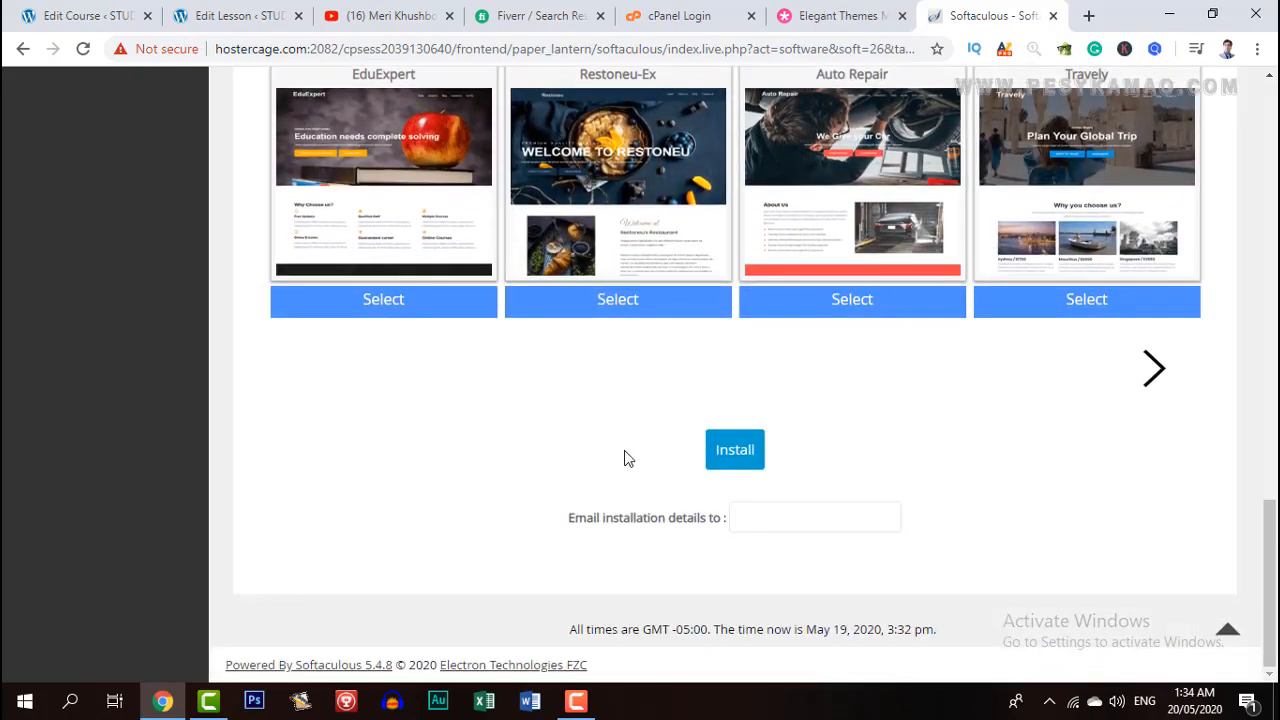
{"action": "left_click", "coordinate": [745, 453]}
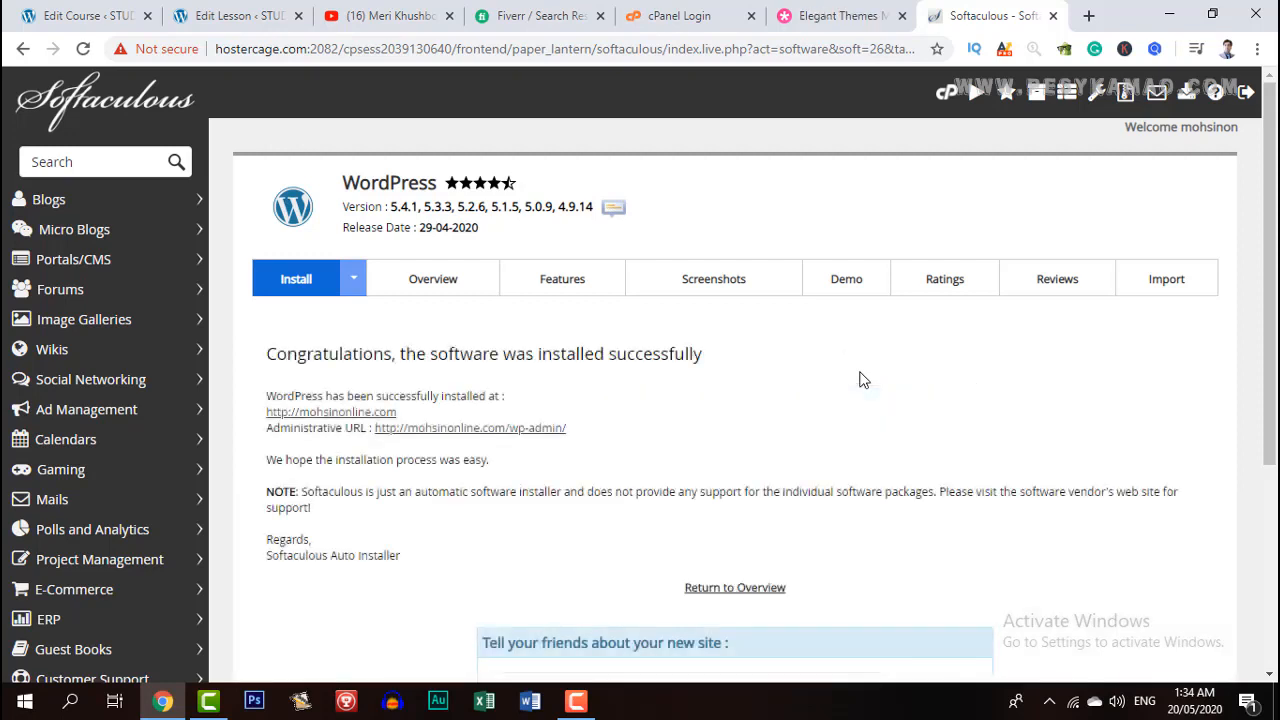
Open mohsinonline.com in a new browser tab.
{"action": "left_click", "coordinate": [1090, 22]}
{"action": "type", "text": "m"}
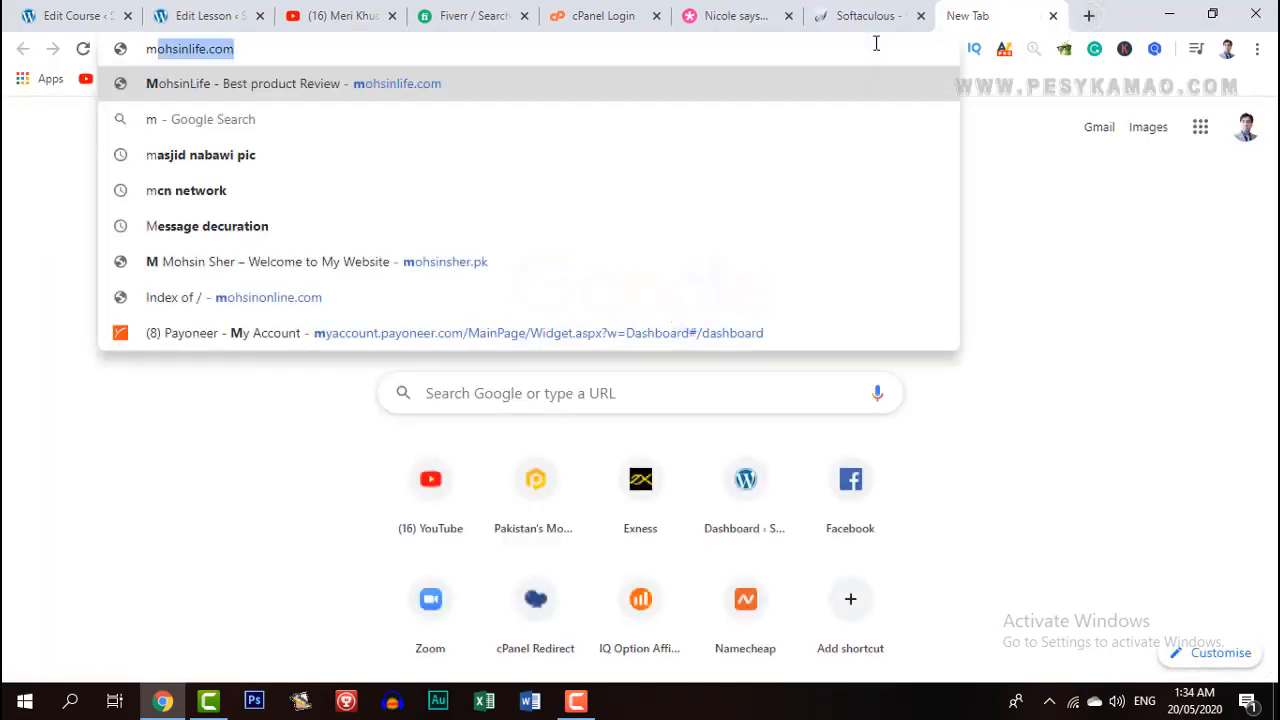
{"action": "type", "text": "ohsin"}
{"action": "key", "text": "BackSpace"}
{"action": "key", "text": "BackSpace"}
{"action": "key", "text": "BackSpace"}
{"action": "key", "text": "BackSpace"}
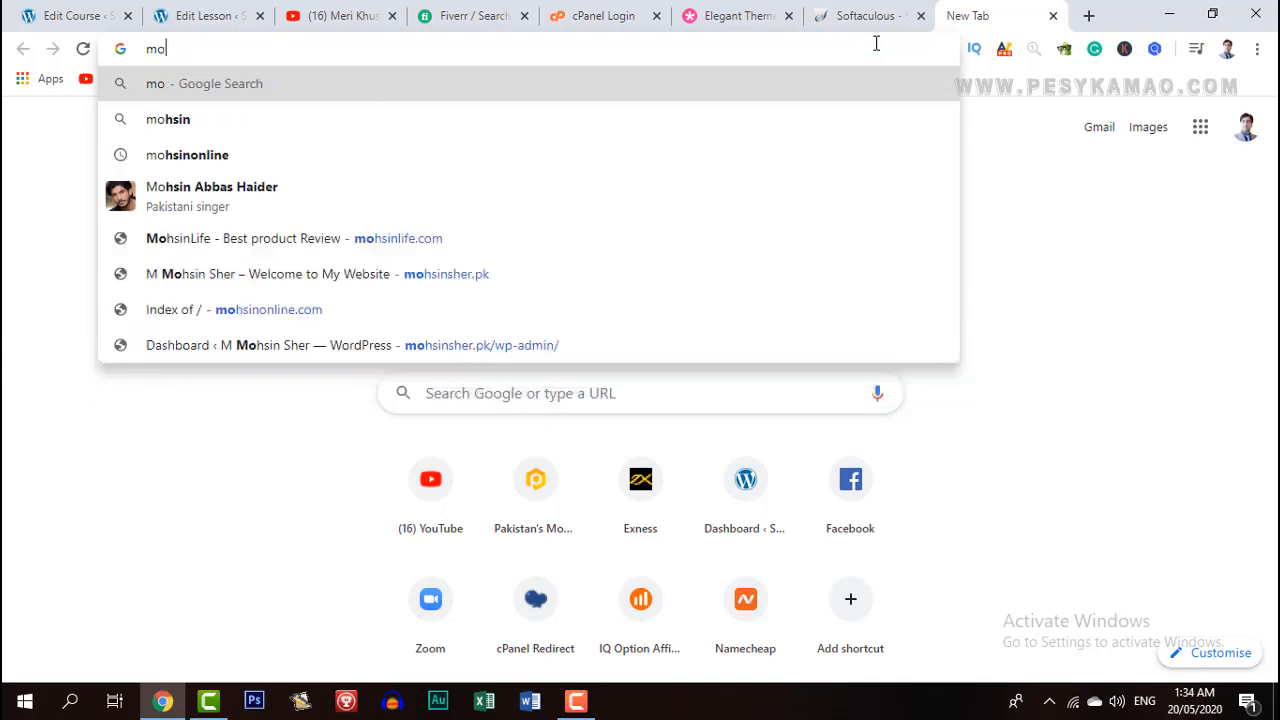
{"action": "type", "text": "hsinonline"}
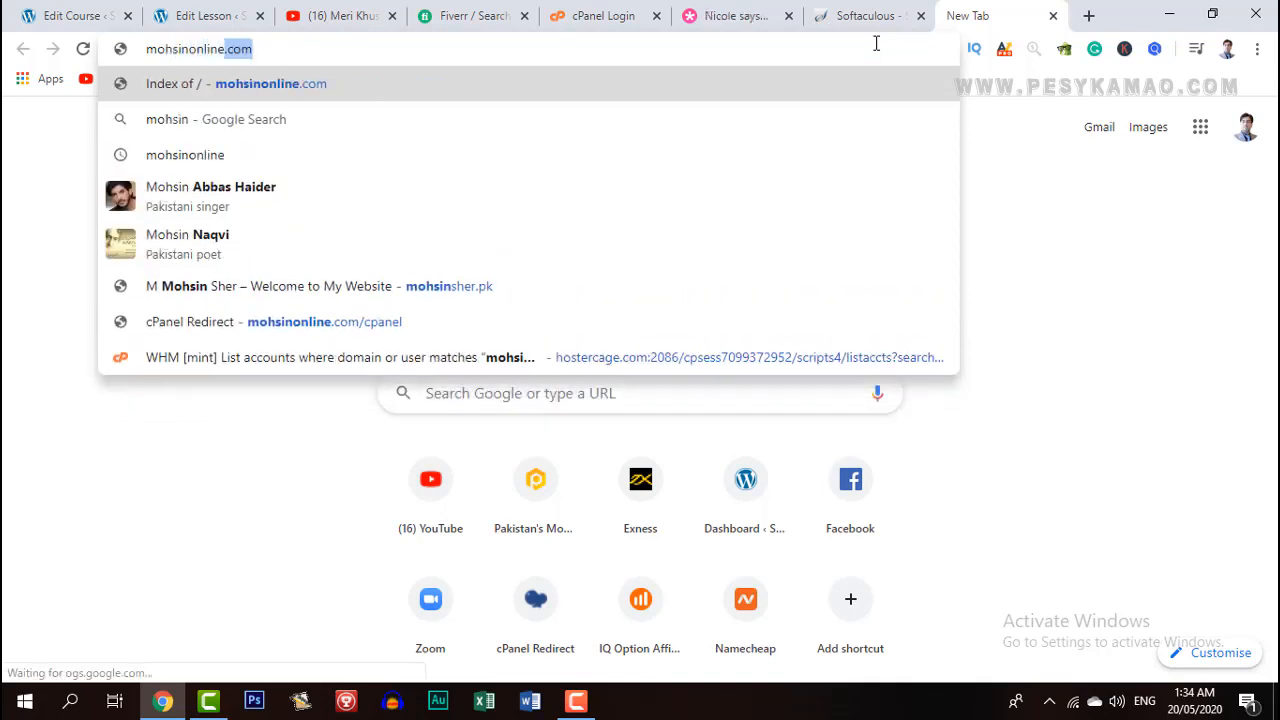
{"action": "type", "text": ".com"}
{"action": "key", "text": "Return"}
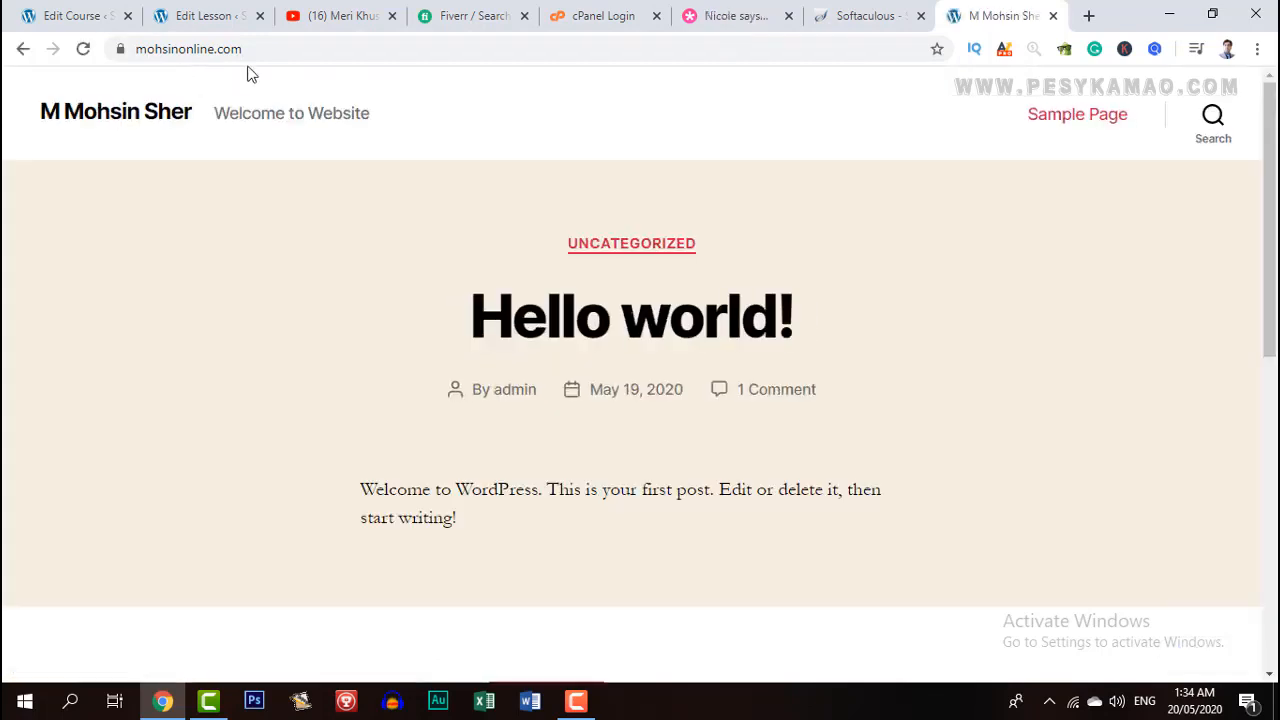
Go to the site's /wp-admin login page.
{"action": "left_click", "coordinate": [354, 46]}
{"action": "left_click", "coordinate": [376, 46]}
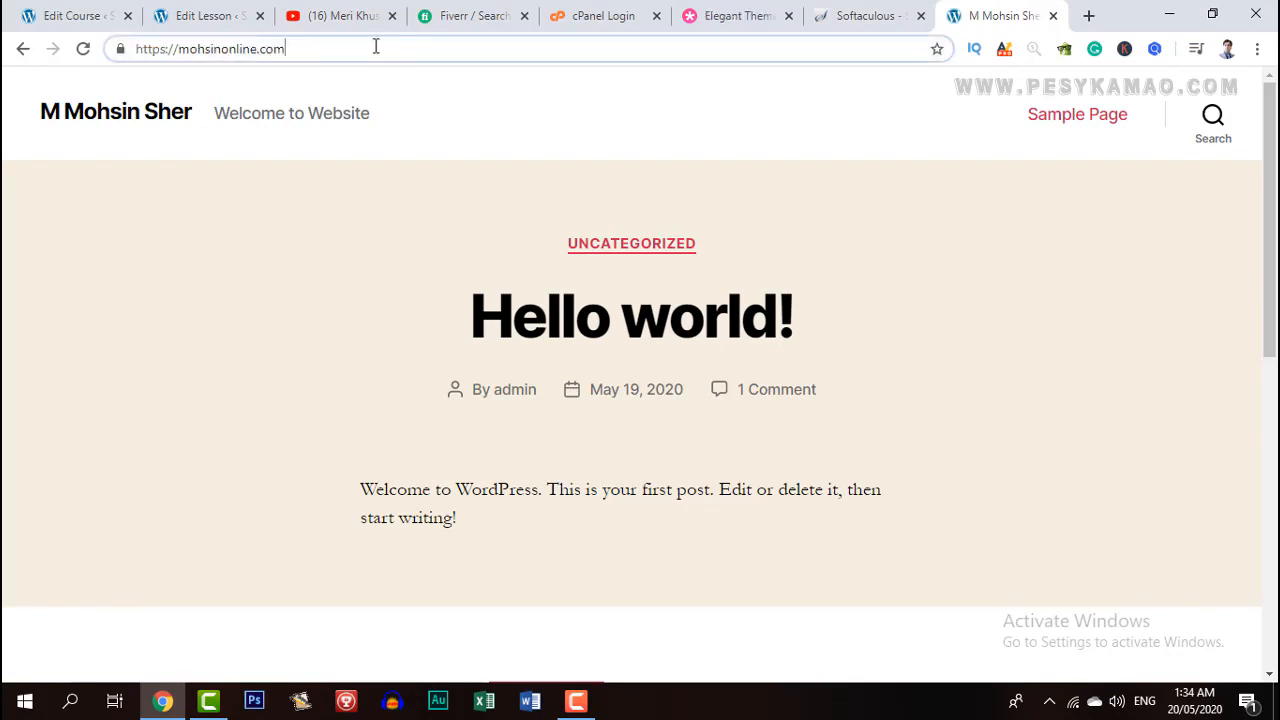
{"action": "type", "text": "/wp"}
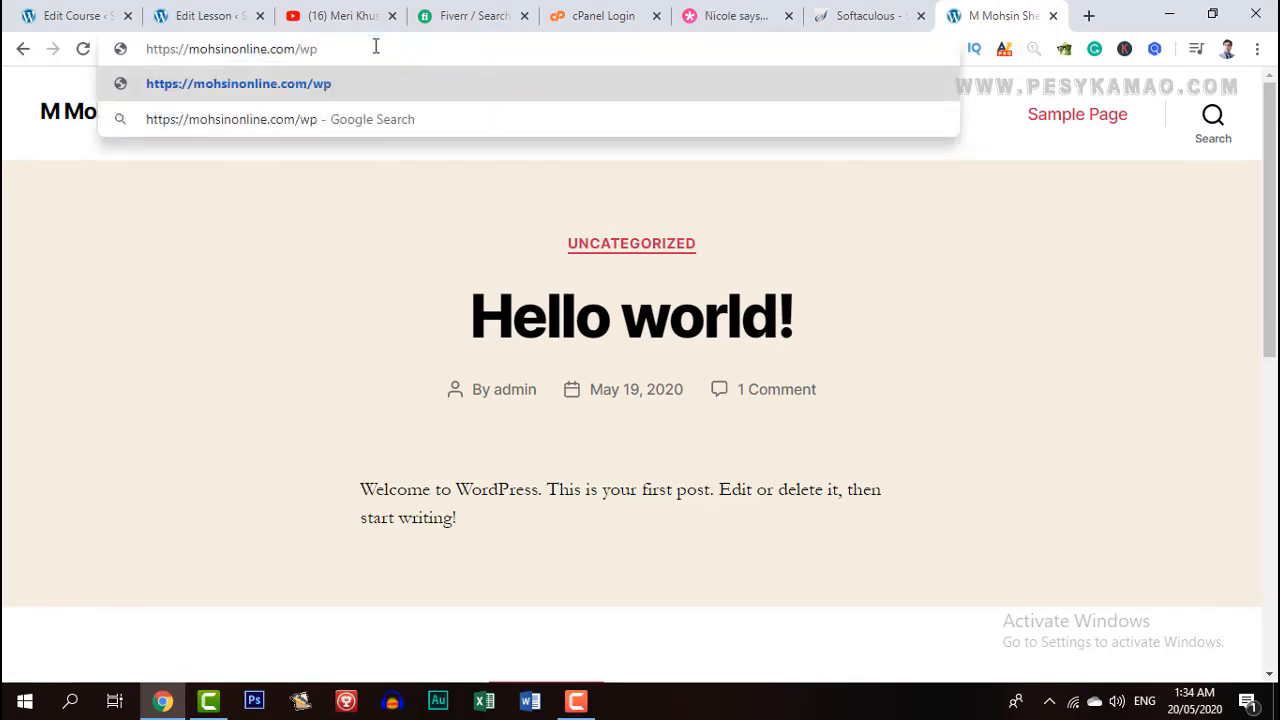
{"action": "type", "text": "-admin"}
{"action": "key", "text": "Return"}
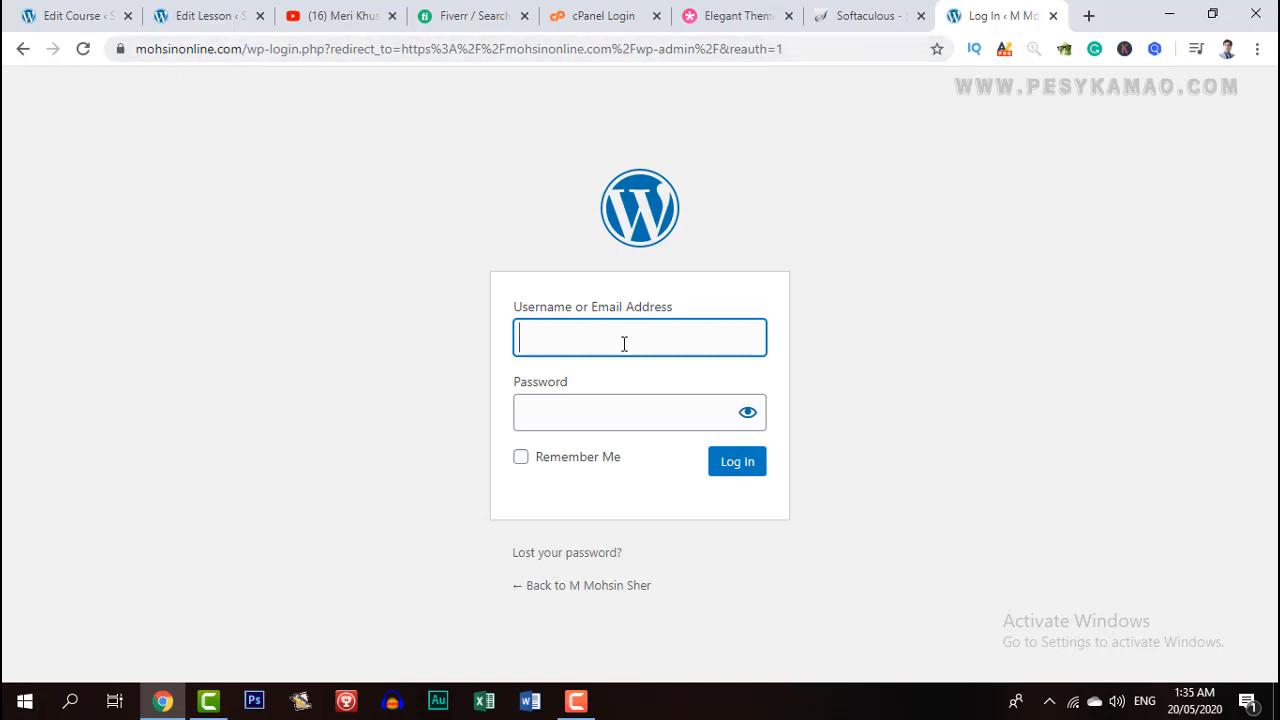
Log in to WordPress admin as admin, then switch to the Elegant Themes tab.
{"action": "type", "text": "admin"}
{"action": "key", "text": "Tab"}
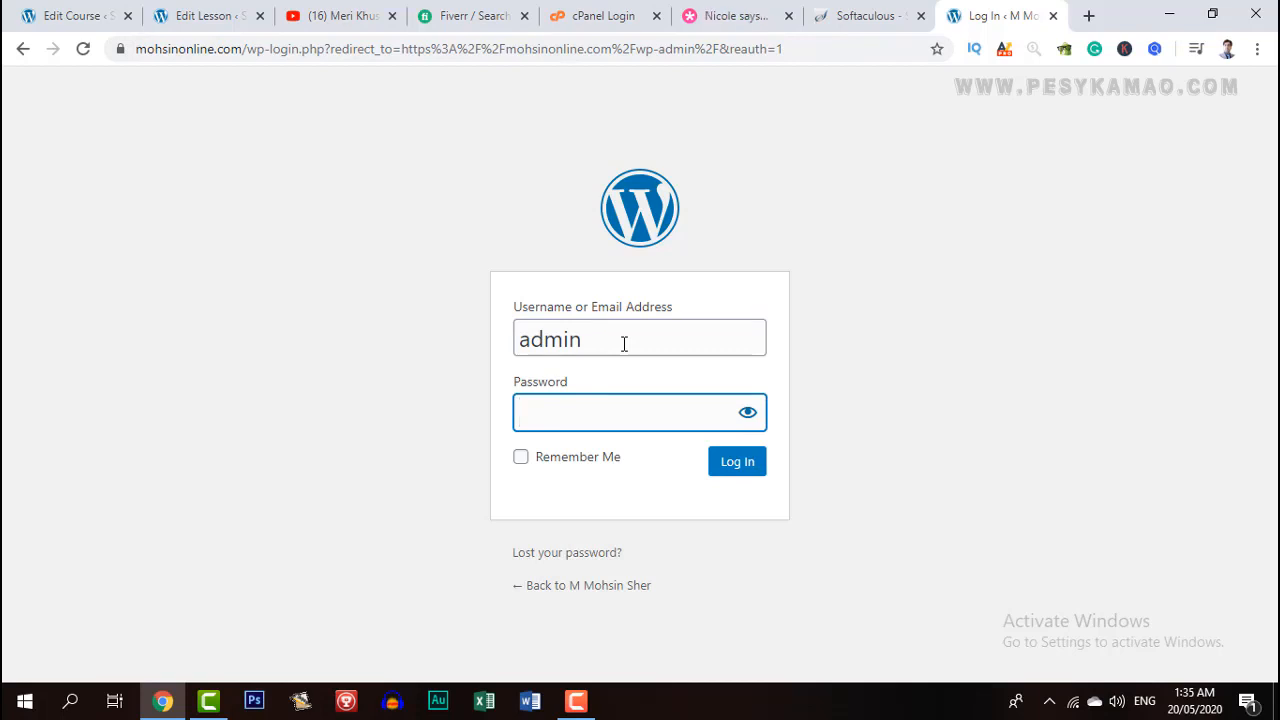
{"action": "type", "text": "*******"}
{"action": "left_click", "coordinate": [744, 465]}
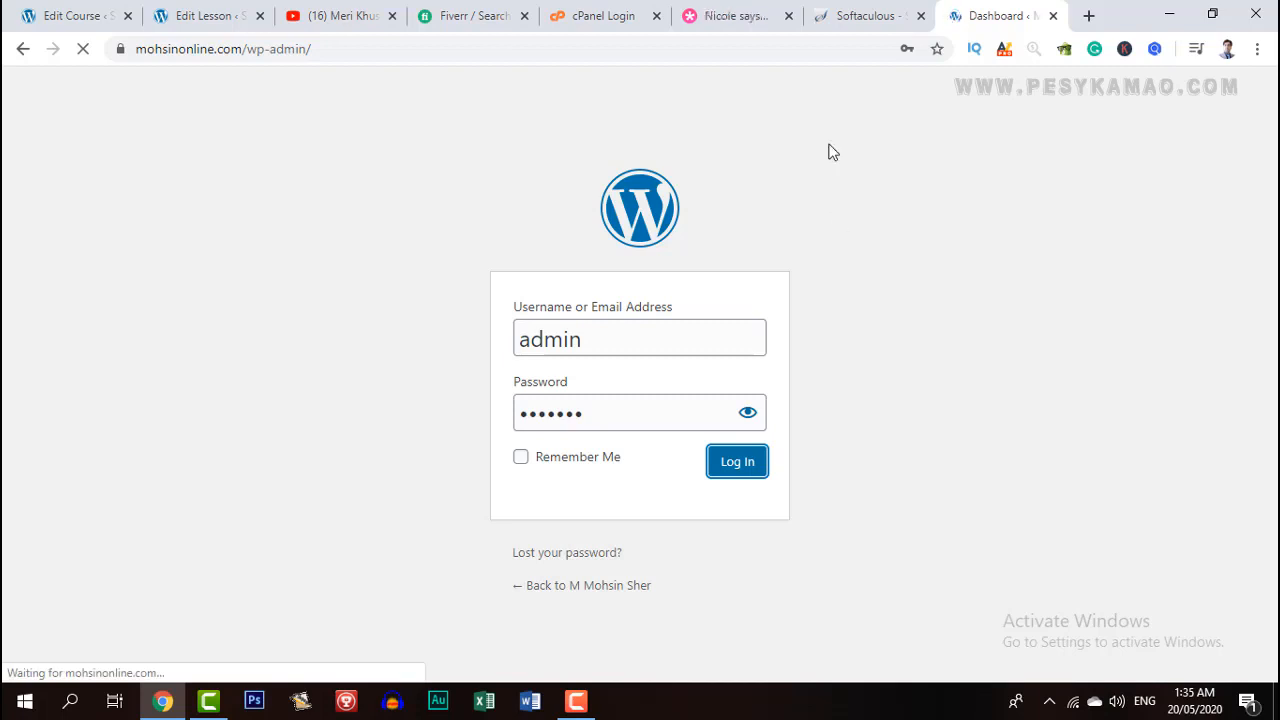
{"action": "left_click", "coordinate": [742, 15]}
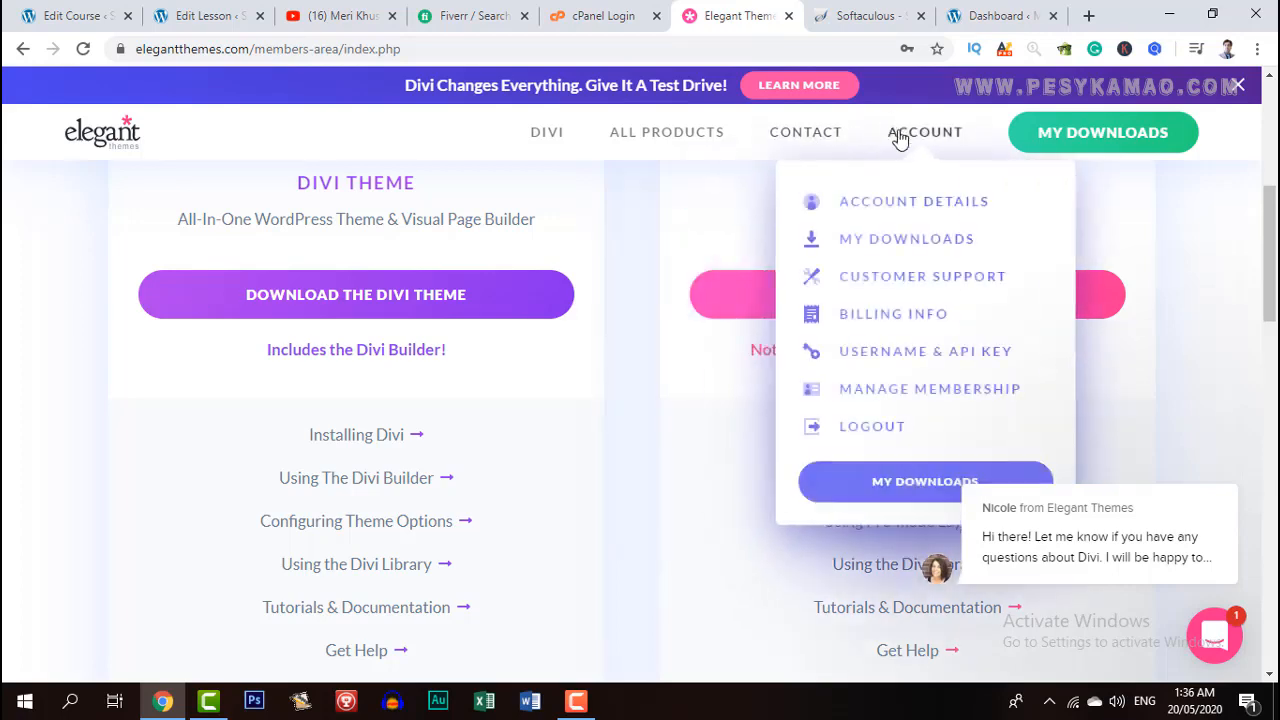
Scroll the downloads past Extra, Bloom and Monarch, then back to the Divi Theme card.
{"action": "scroll", "coordinate": [620, 397], "scroll_direction": "down", "scroll_amount": 3}
{"action": "scroll", "coordinate": [620, 397], "scroll_direction": "up", "scroll_amount": 8}
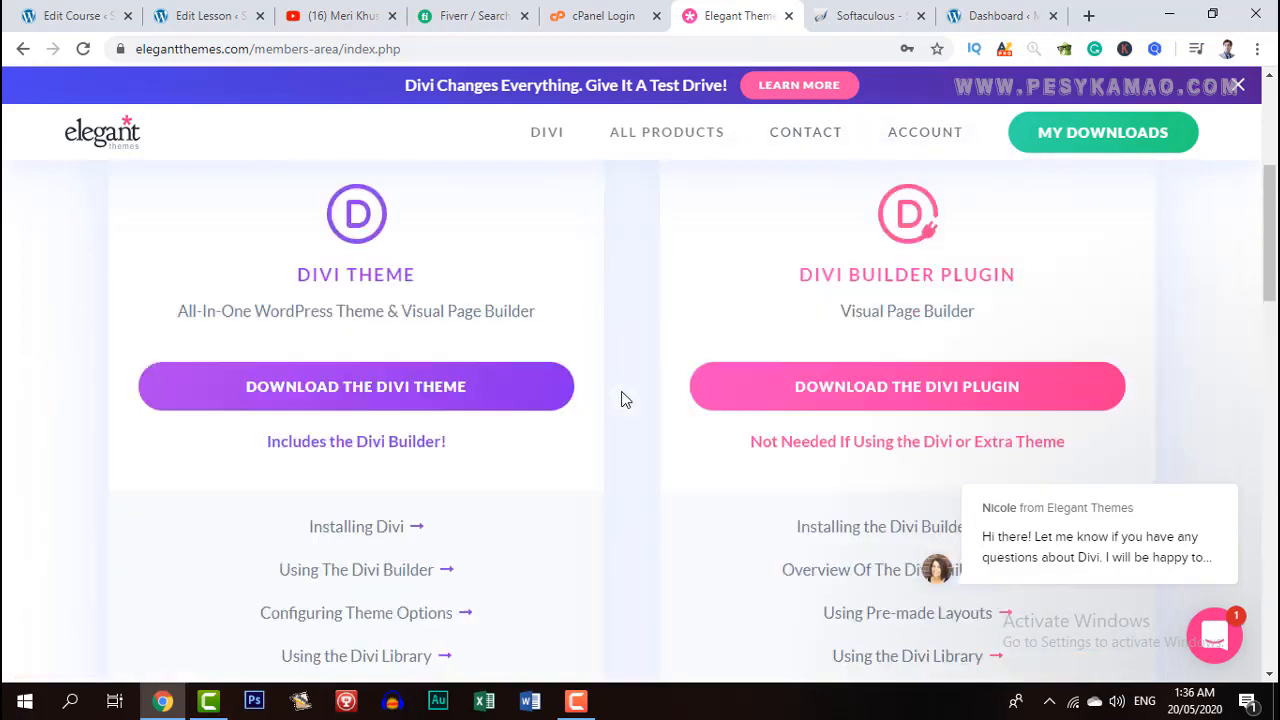
{"action": "scroll", "coordinate": [625, 390], "scroll_direction": "down", "scroll_amount": 3}
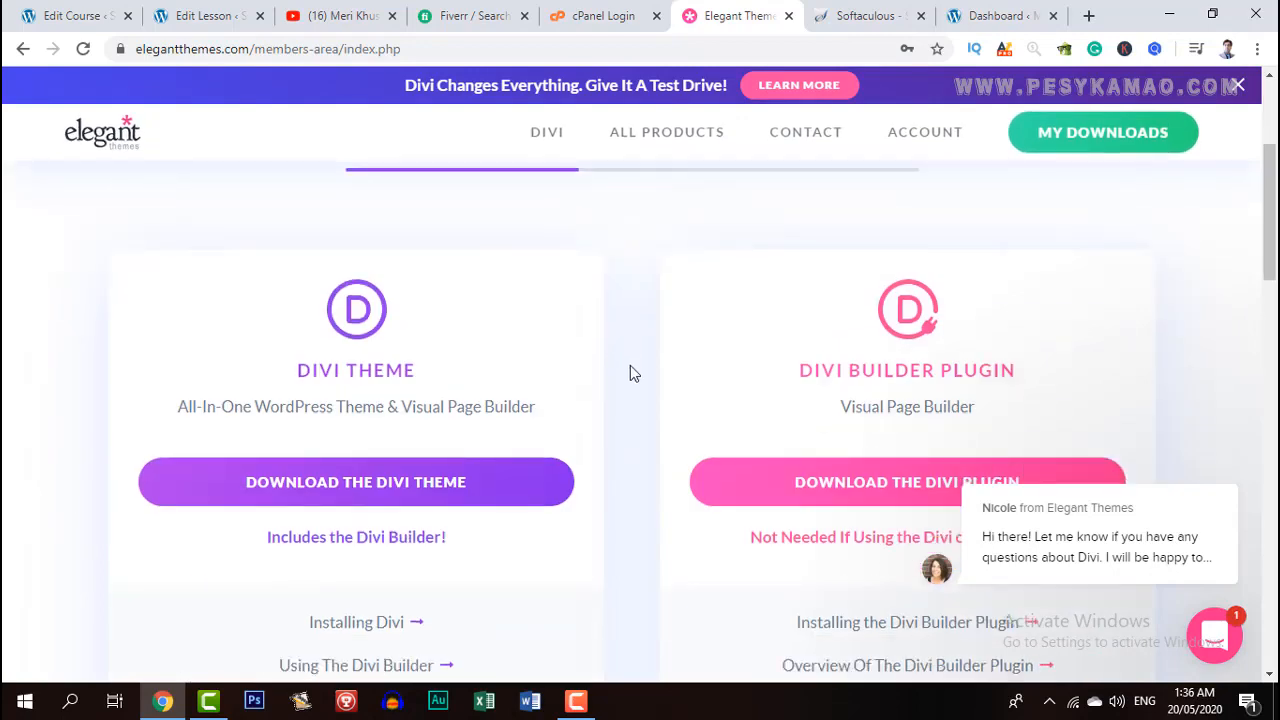
{"action": "scroll", "coordinate": [630, 368], "scroll_direction": "down", "scroll_amount": 6}
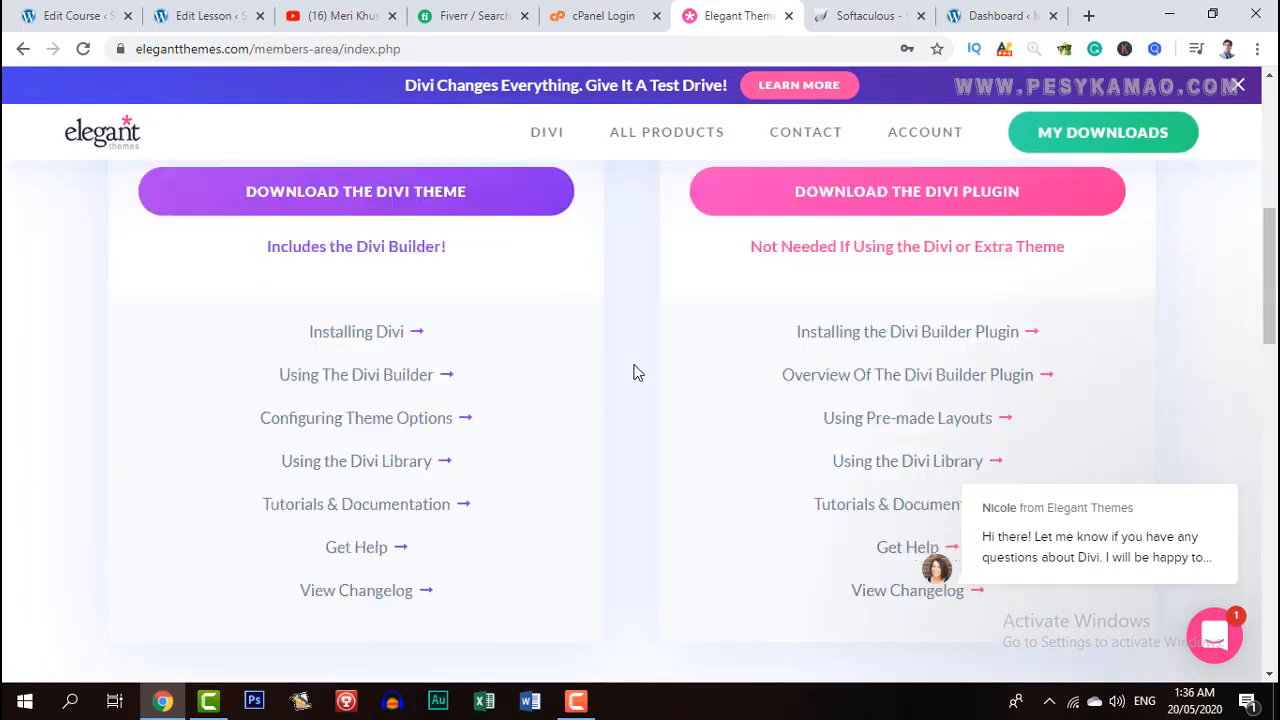
{"action": "scroll", "coordinate": [622, 402], "scroll_direction": "down", "scroll_amount": 4}
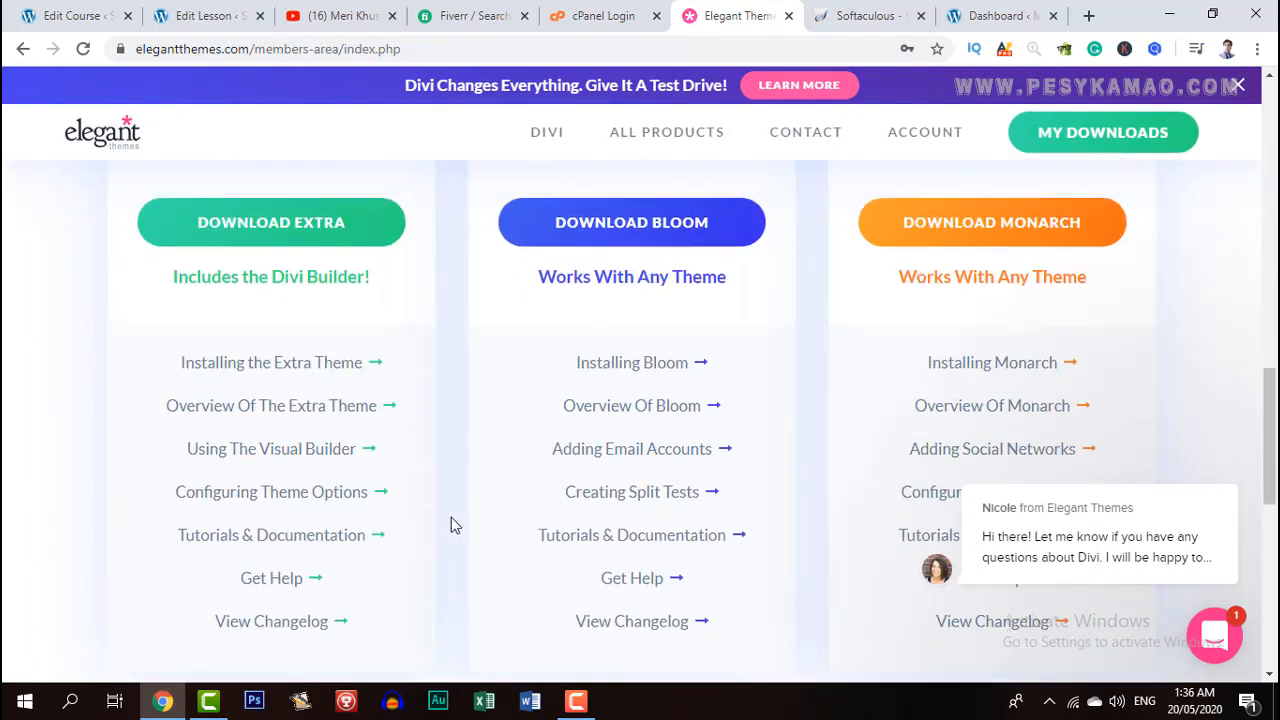
{"action": "scroll", "coordinate": [455, 521], "scroll_direction": "up", "scroll_amount": 10}
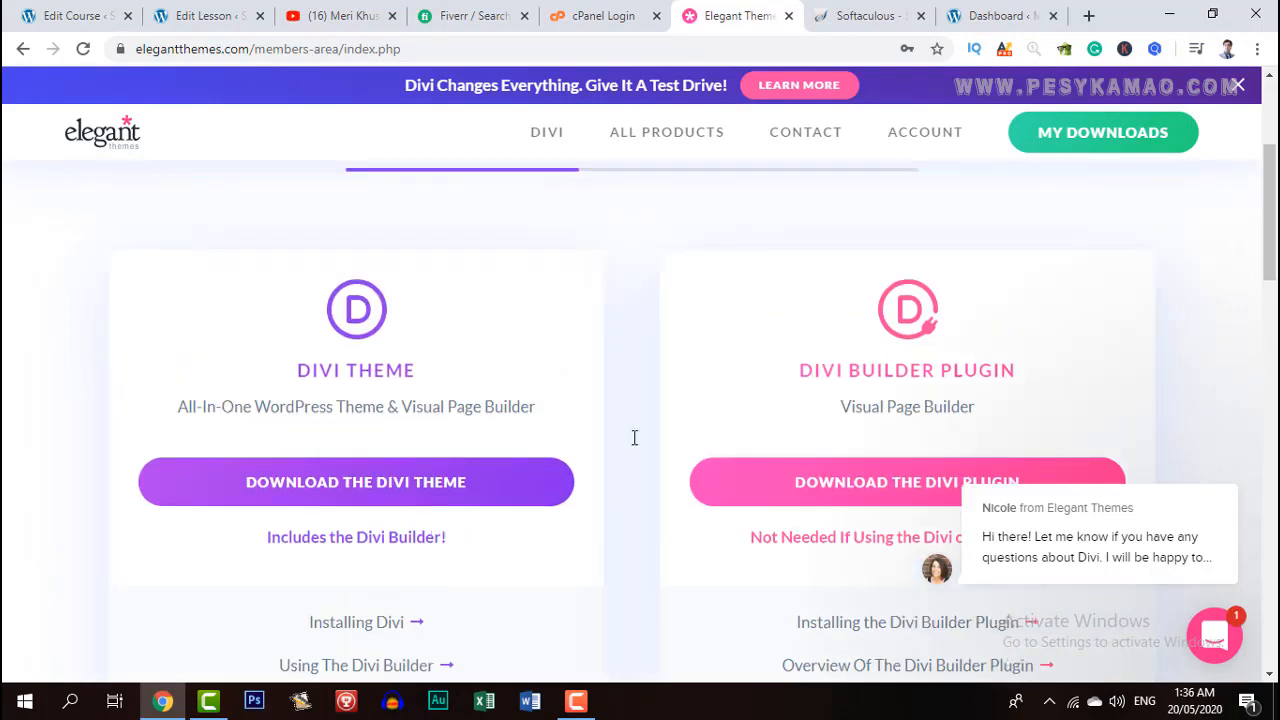
{"action": "scroll", "coordinate": [895, 425], "scroll_direction": "down", "scroll_amount": 1}
{"action": "scroll", "coordinate": [895, 425], "scroll_direction": "down", "scroll_amount": 7}
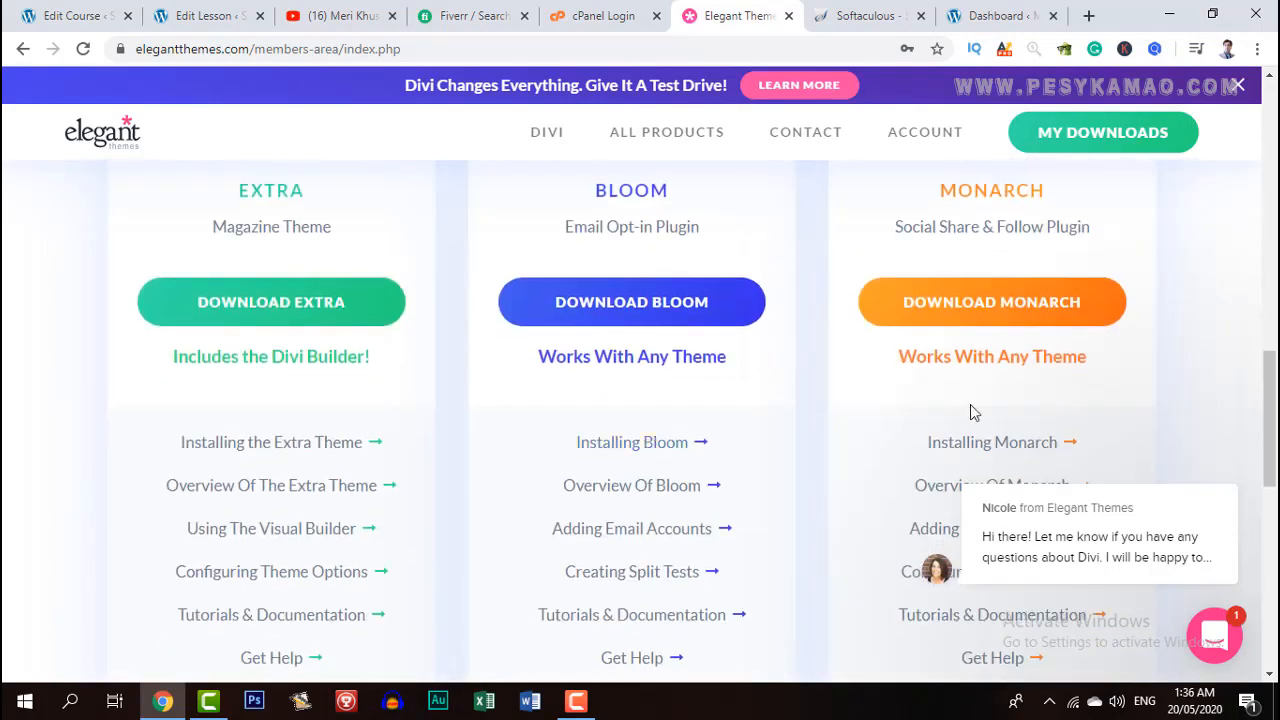
{"action": "scroll", "coordinate": [503, 377], "scroll_direction": "down", "scroll_amount": 6}
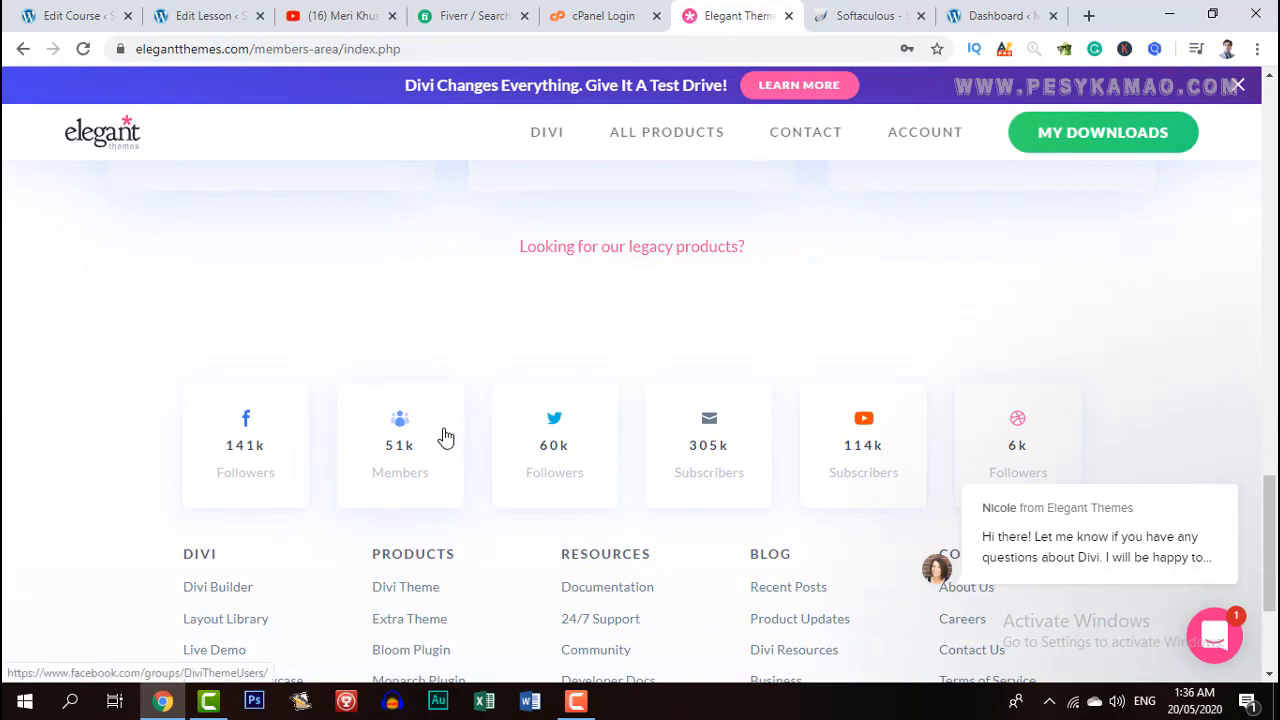
{"action": "scroll", "coordinate": [446, 437], "scroll_direction": "up", "scroll_amount": 8}
{"action": "scroll", "coordinate": [446, 437], "scroll_direction": "up", "scroll_amount": 10}
{"action": "scroll", "coordinate": [443, 434], "scroll_direction": "down", "scroll_amount": 3}
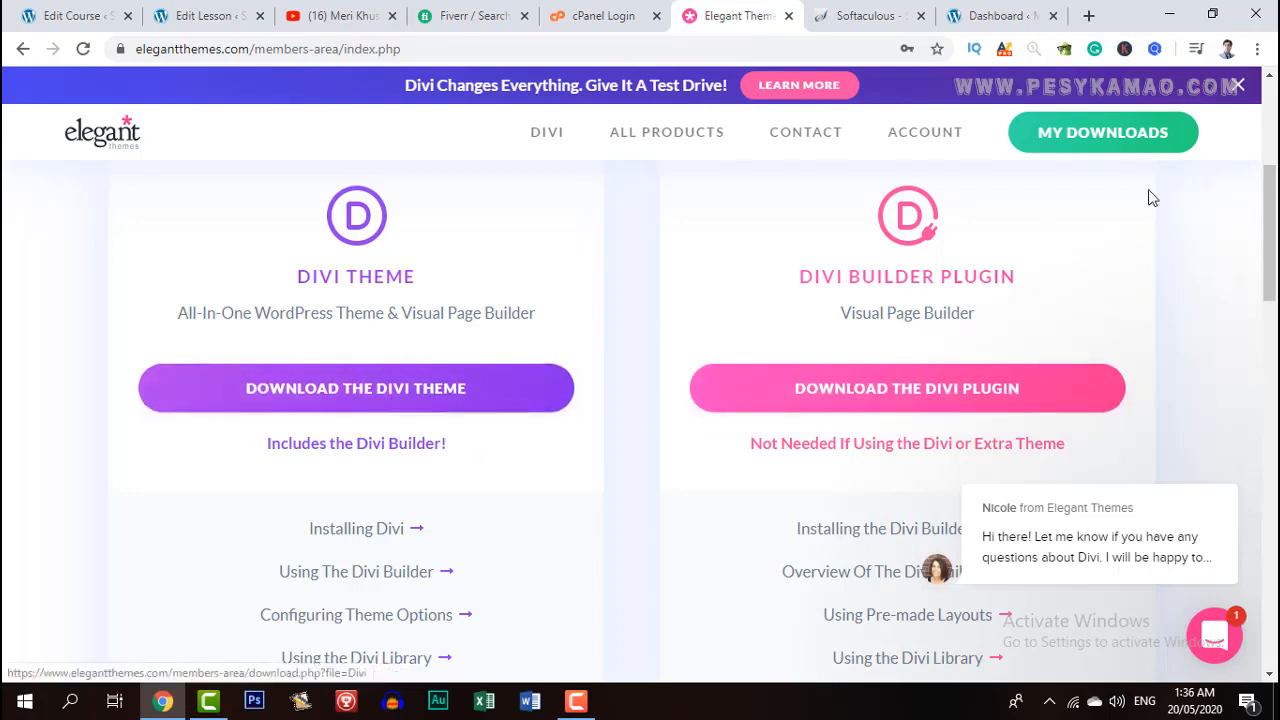
From the WordPress dashboard, go to Appearance > Themes > Add New > Upload Theme.
{"action": "left_click", "coordinate": [988, 15]}
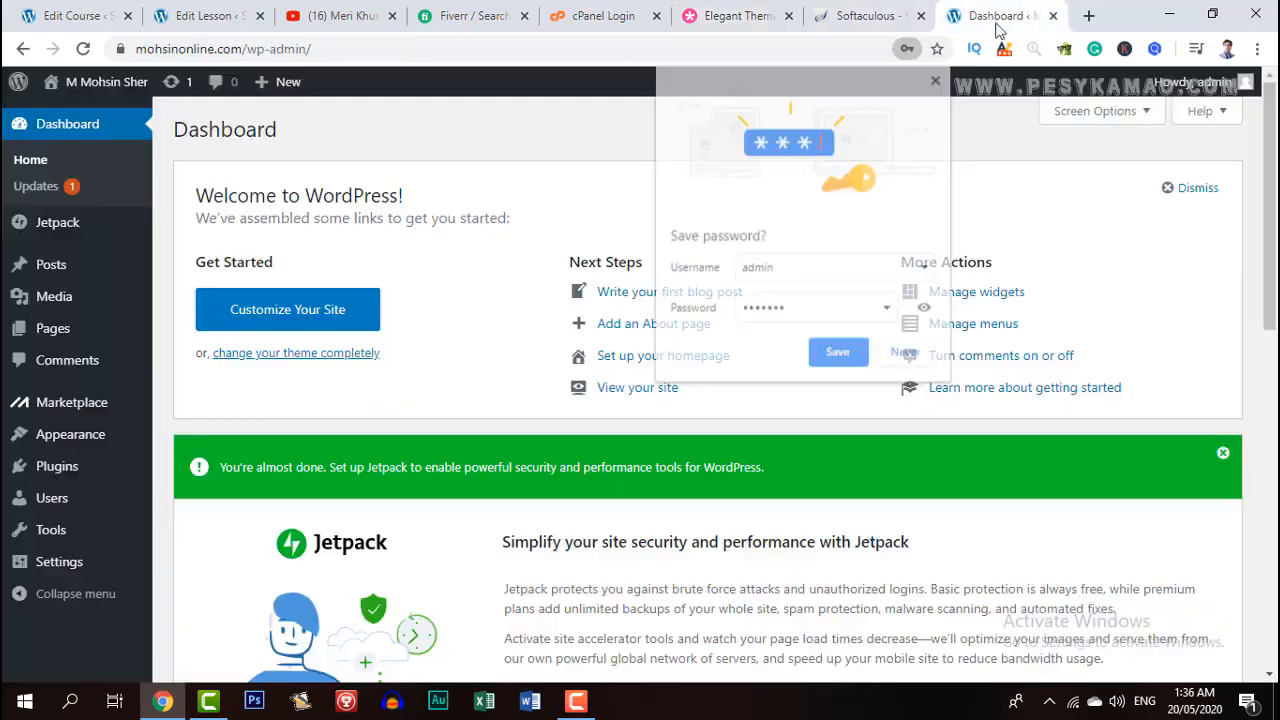
{"action": "left_click", "coordinate": [938, 78]}
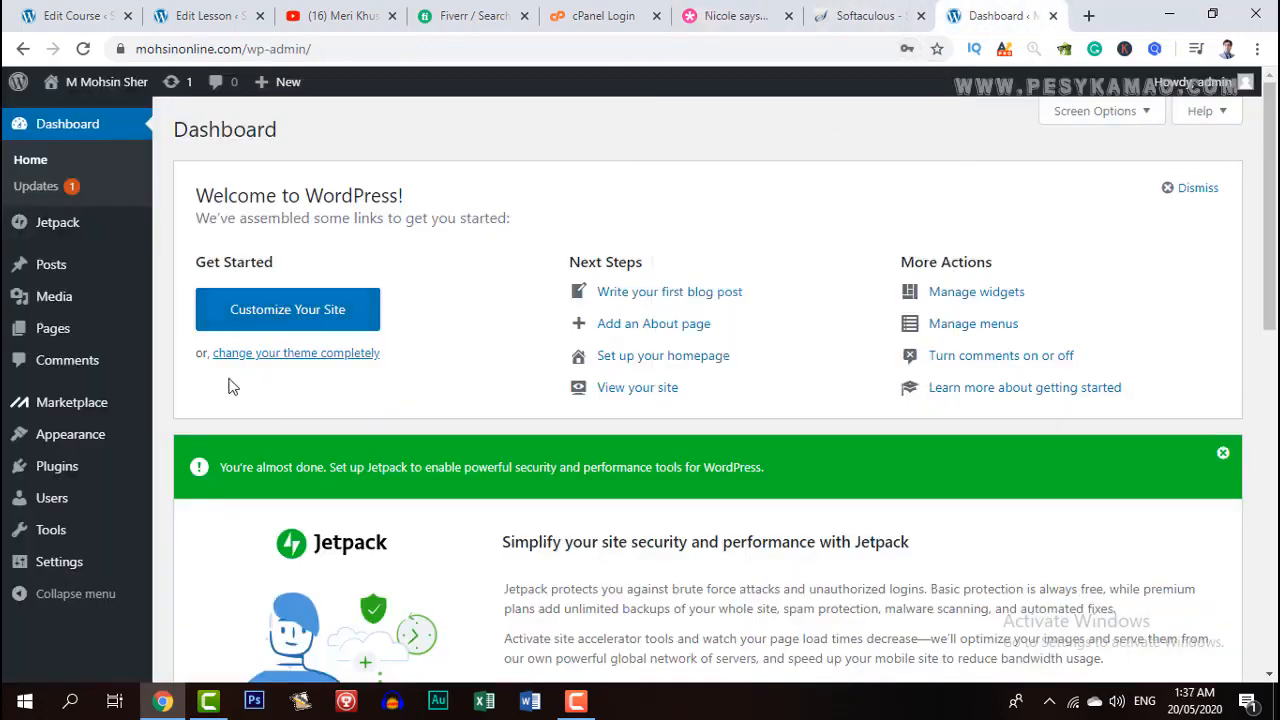
{"action": "mouse_move", "coordinate": [88, 436]}
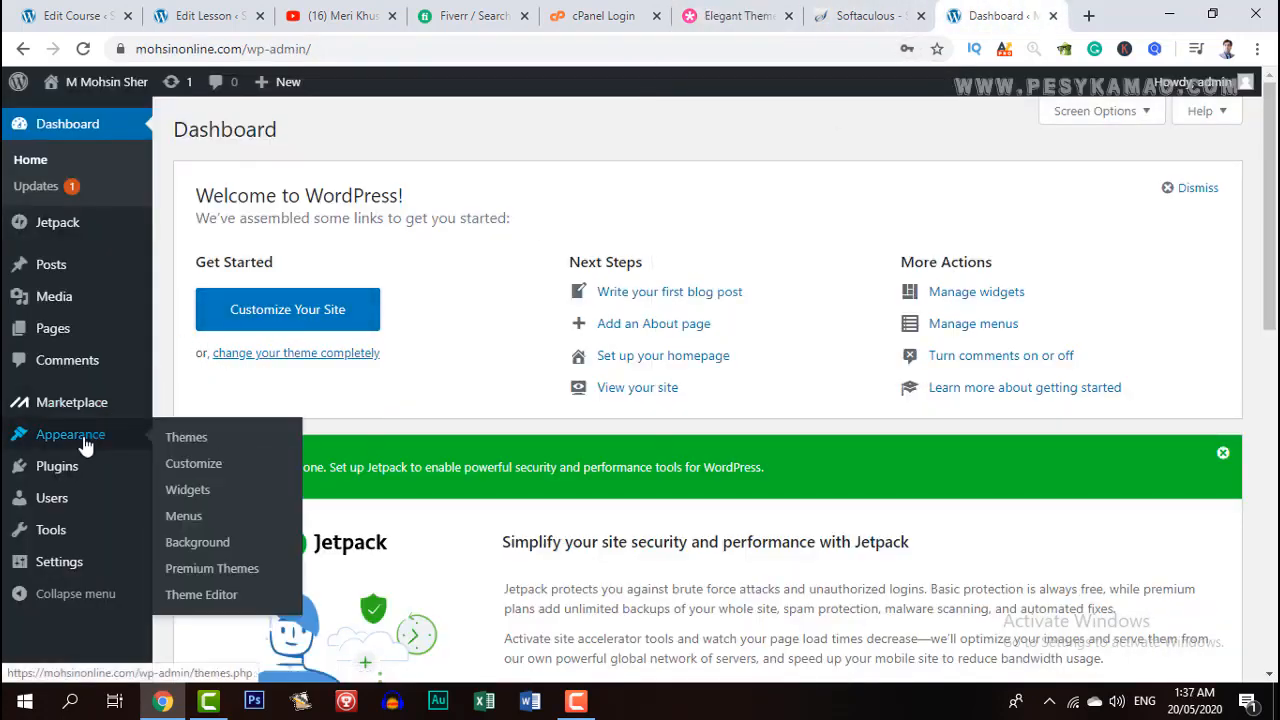
{"action": "left_click", "coordinate": [184, 442]}
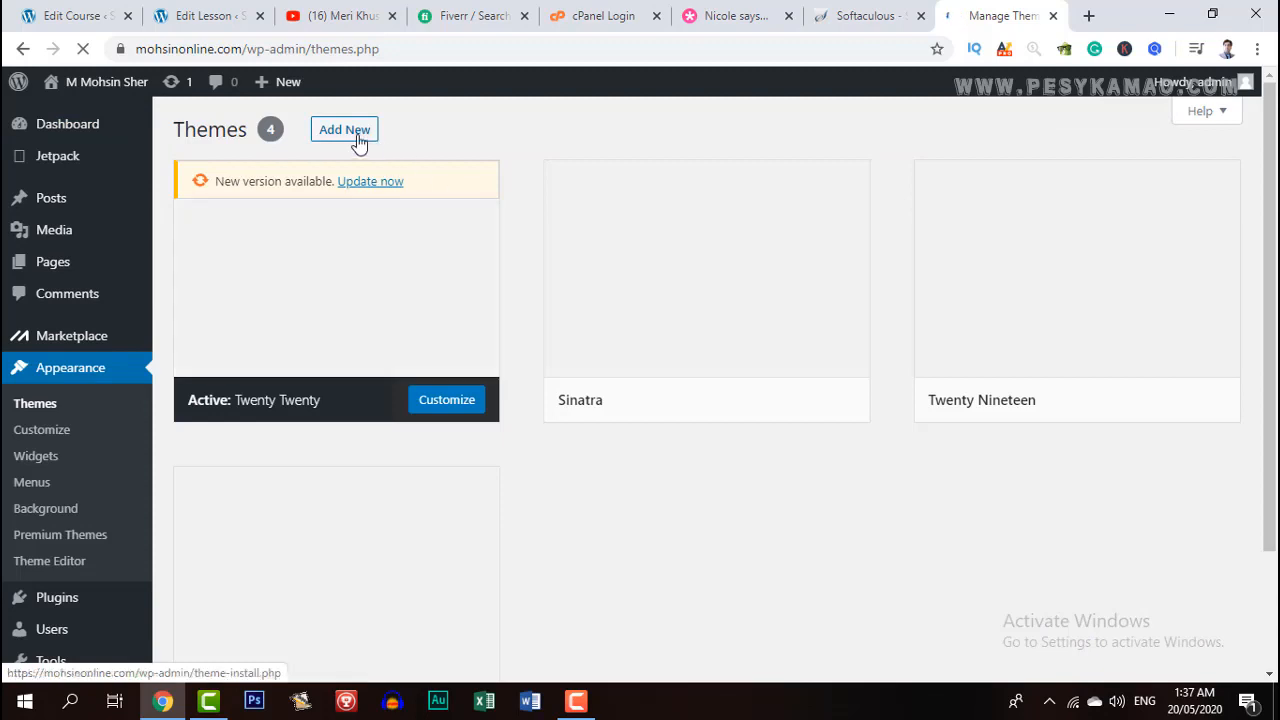
{"action": "left_click", "coordinate": [349, 137]}
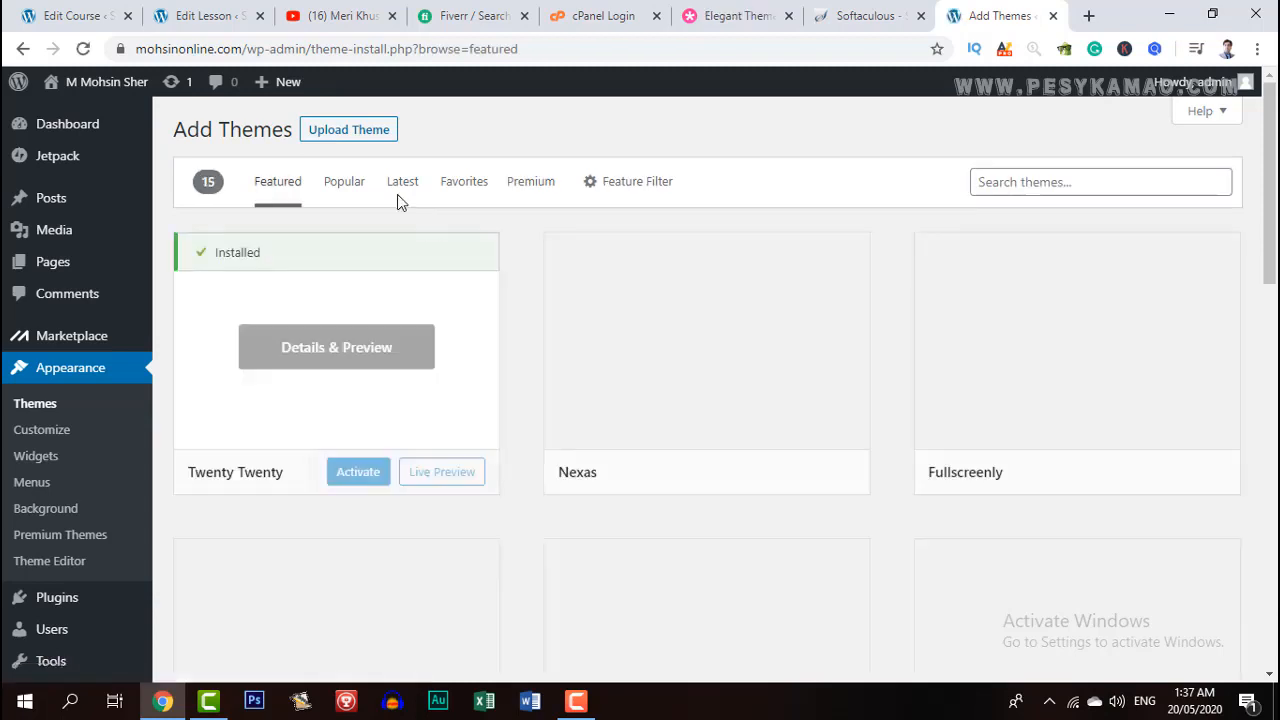
{"action": "left_click", "coordinate": [350, 131]}
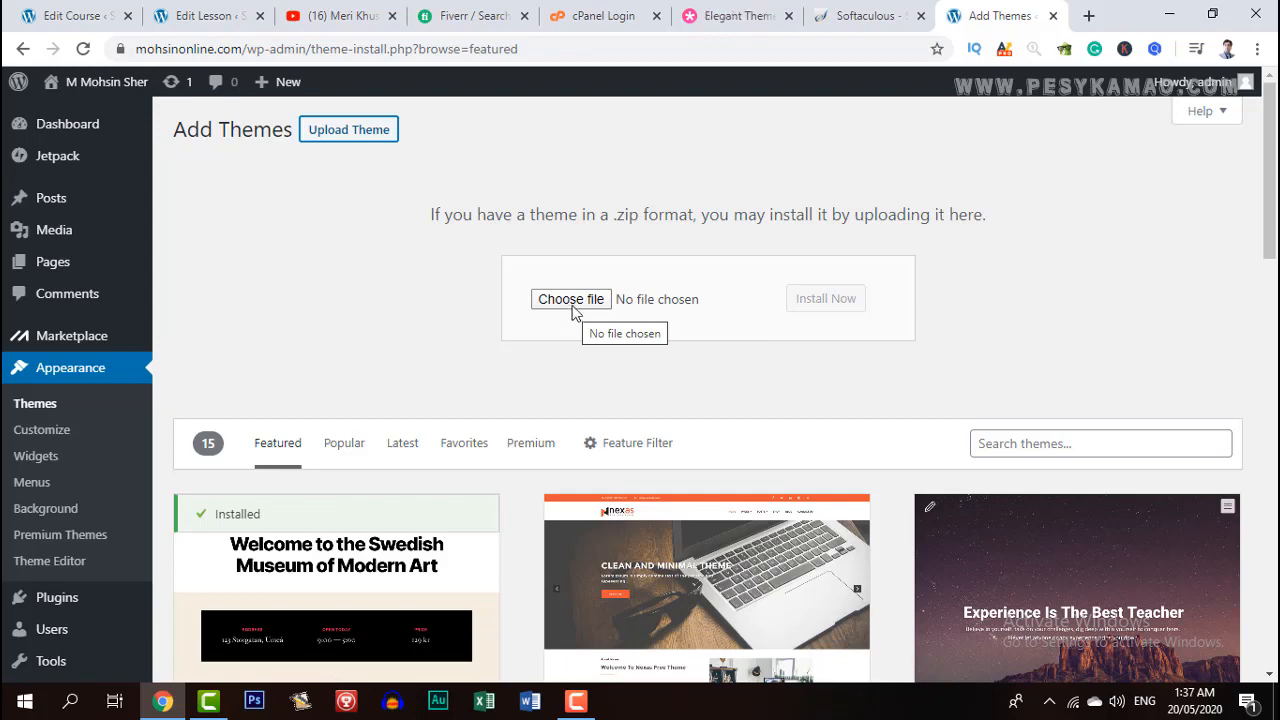
Upload Divi.zip from the Desktop and install it as a new theme.
{"action": "left_click", "coordinate": [576, 306]}
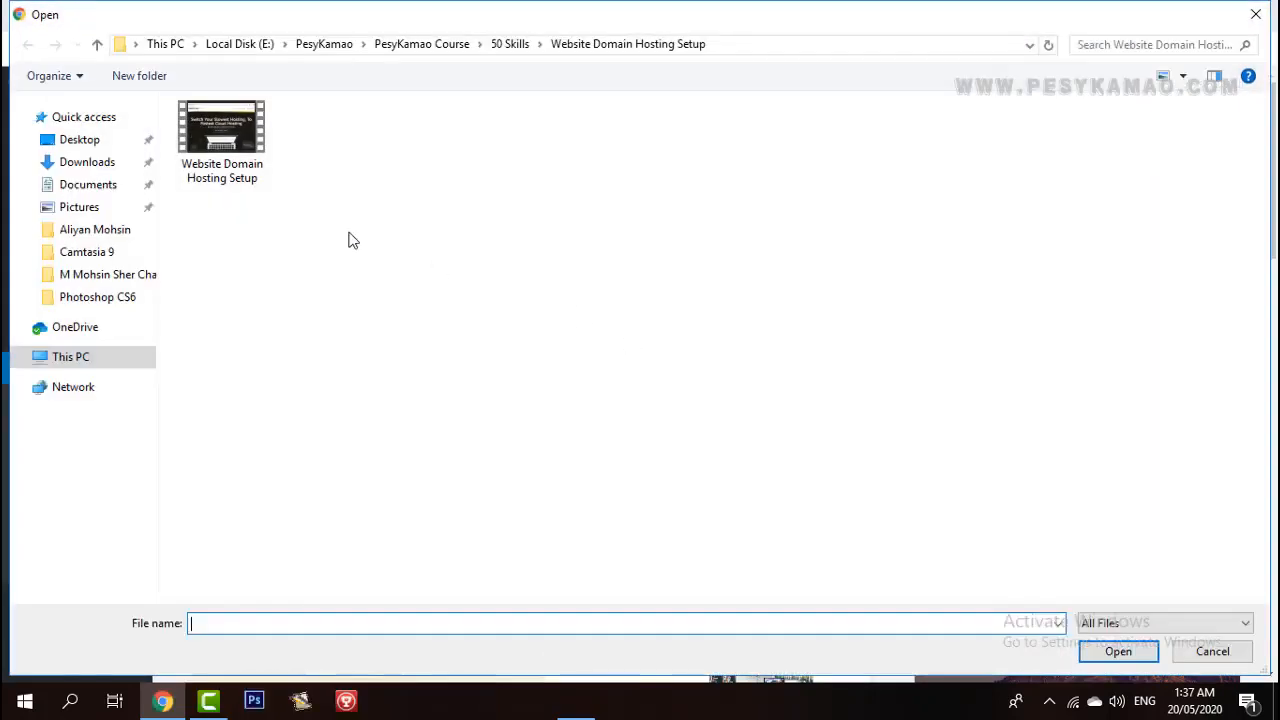
{"action": "left_click", "coordinate": [78, 139]}
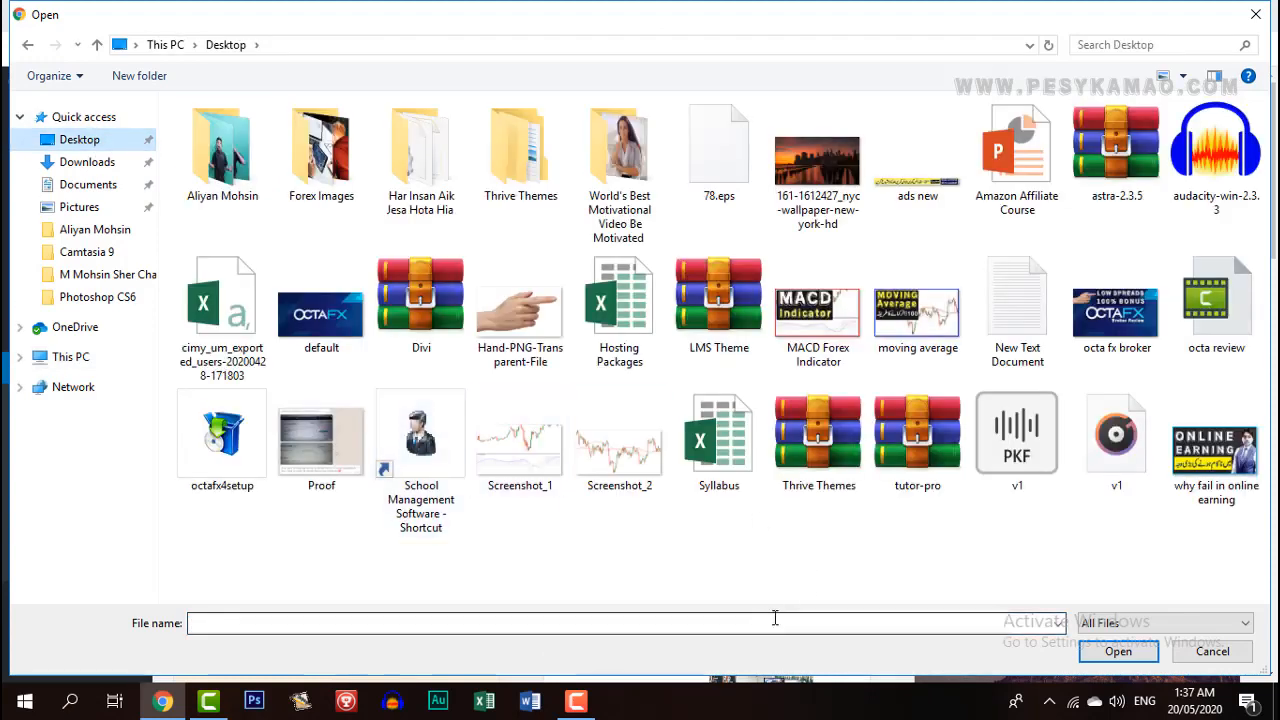
{"action": "left_click", "coordinate": [444, 333]}
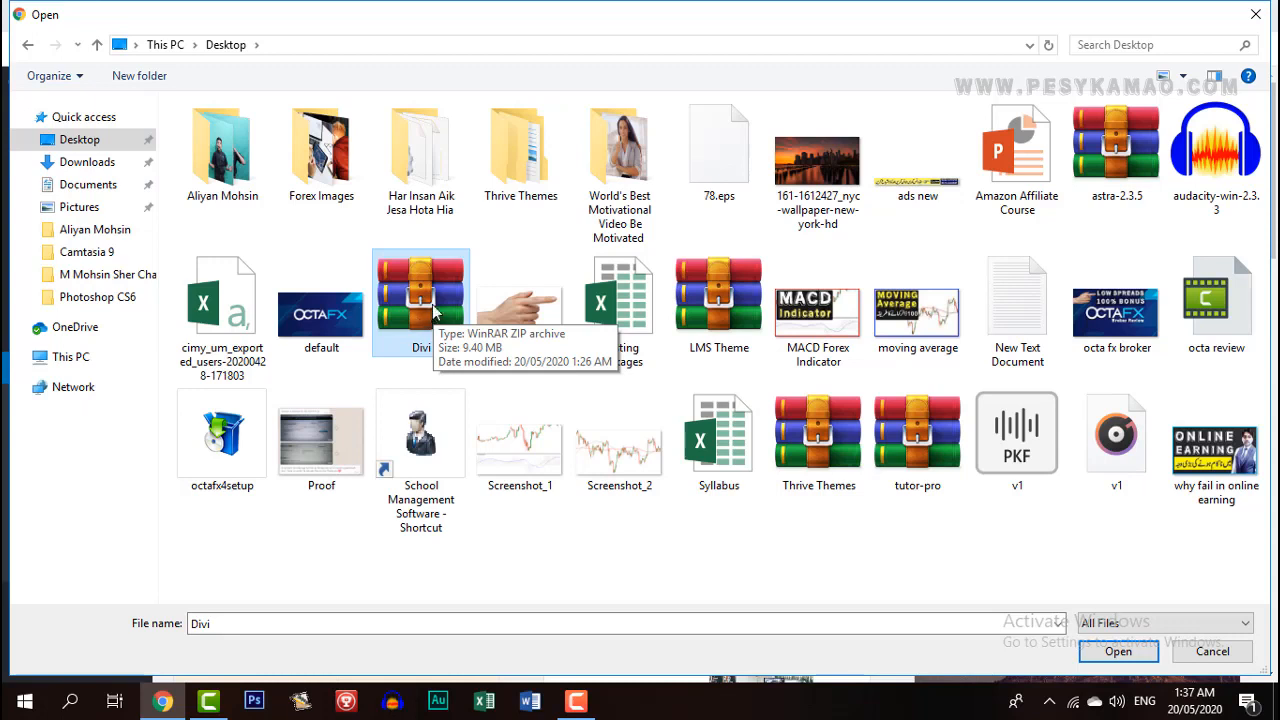
{"action": "left_click", "coordinate": [512, 162]}
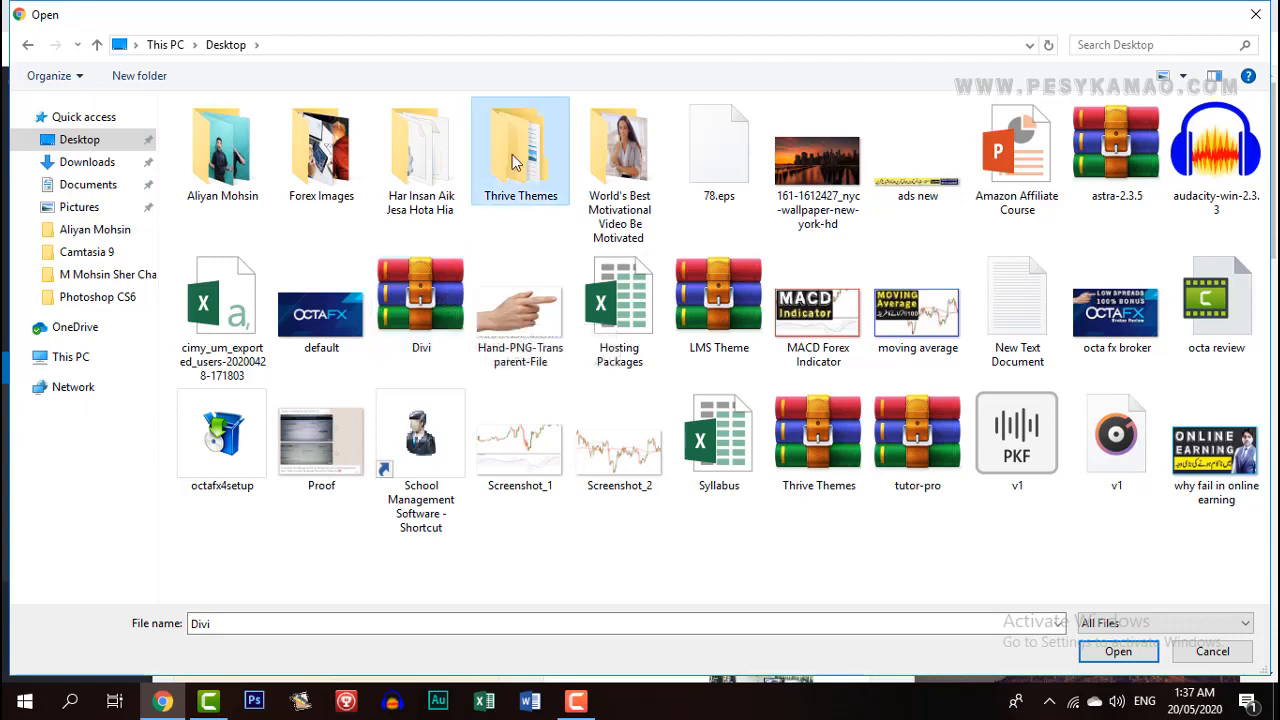
{"action": "right_click", "coordinate": [512, 156]}
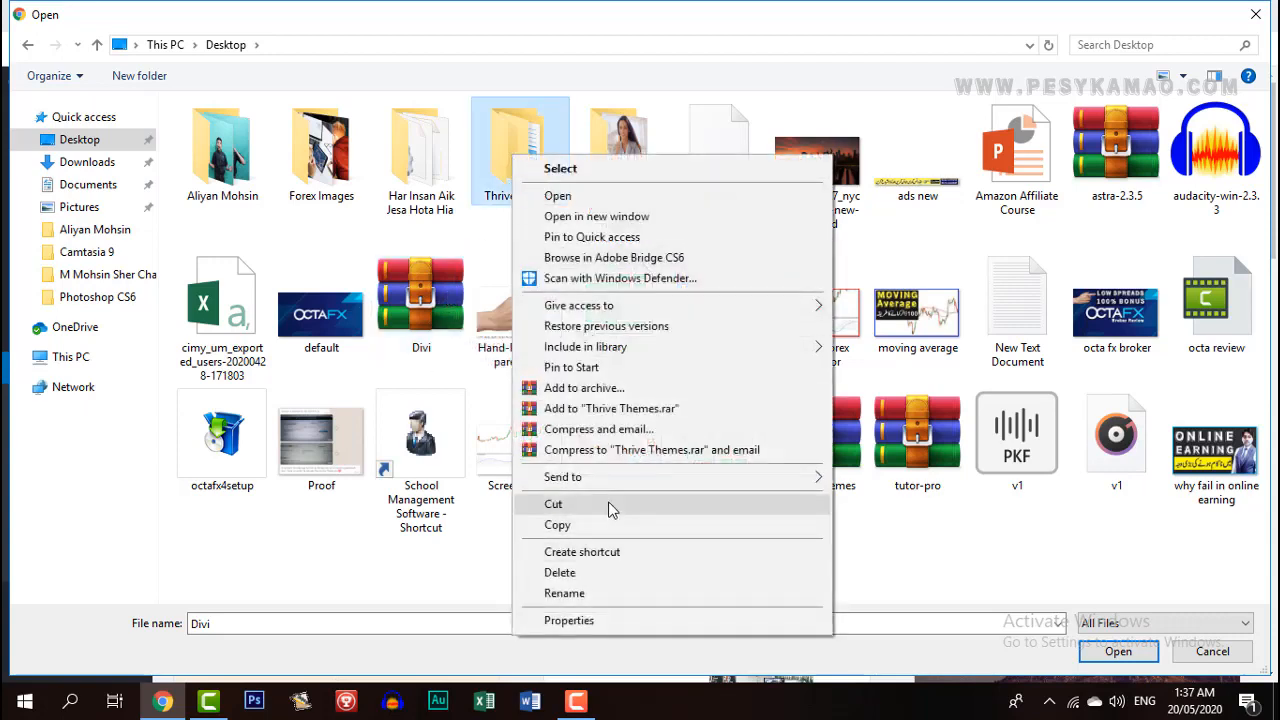
{"action": "mouse_move", "coordinate": [615, 487]}
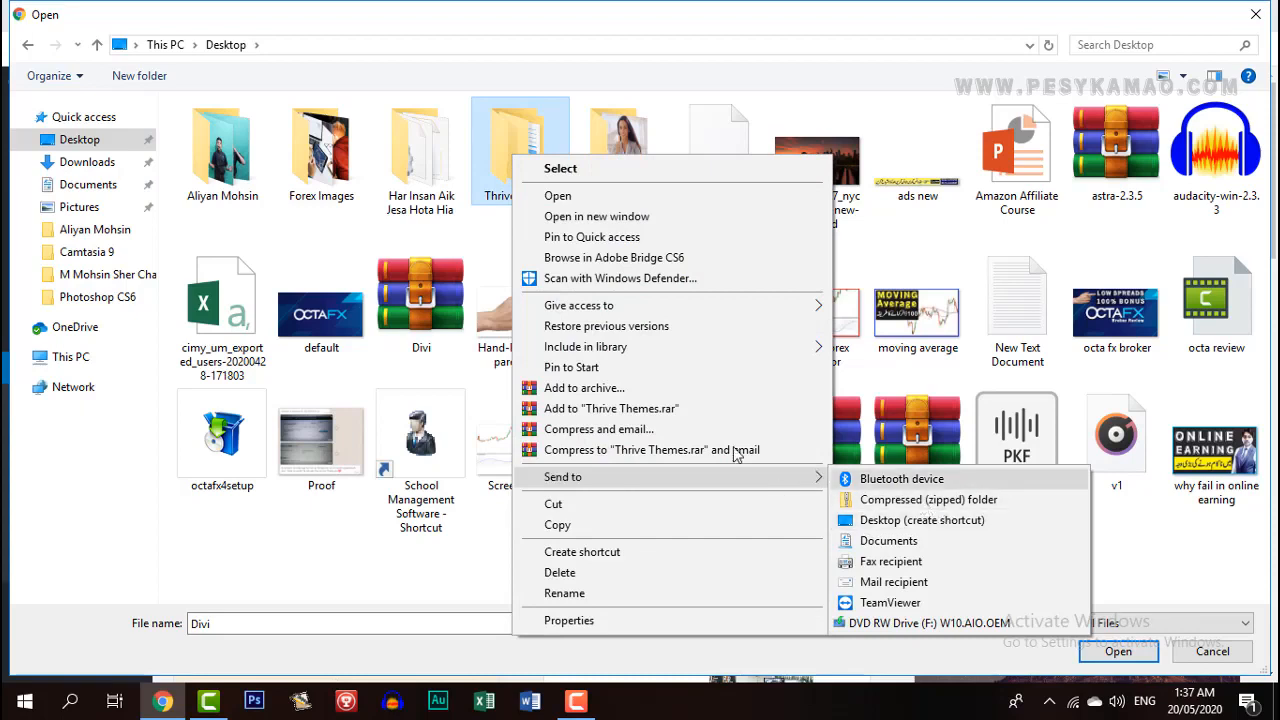
{"action": "left_click", "coordinate": [425, 307]}
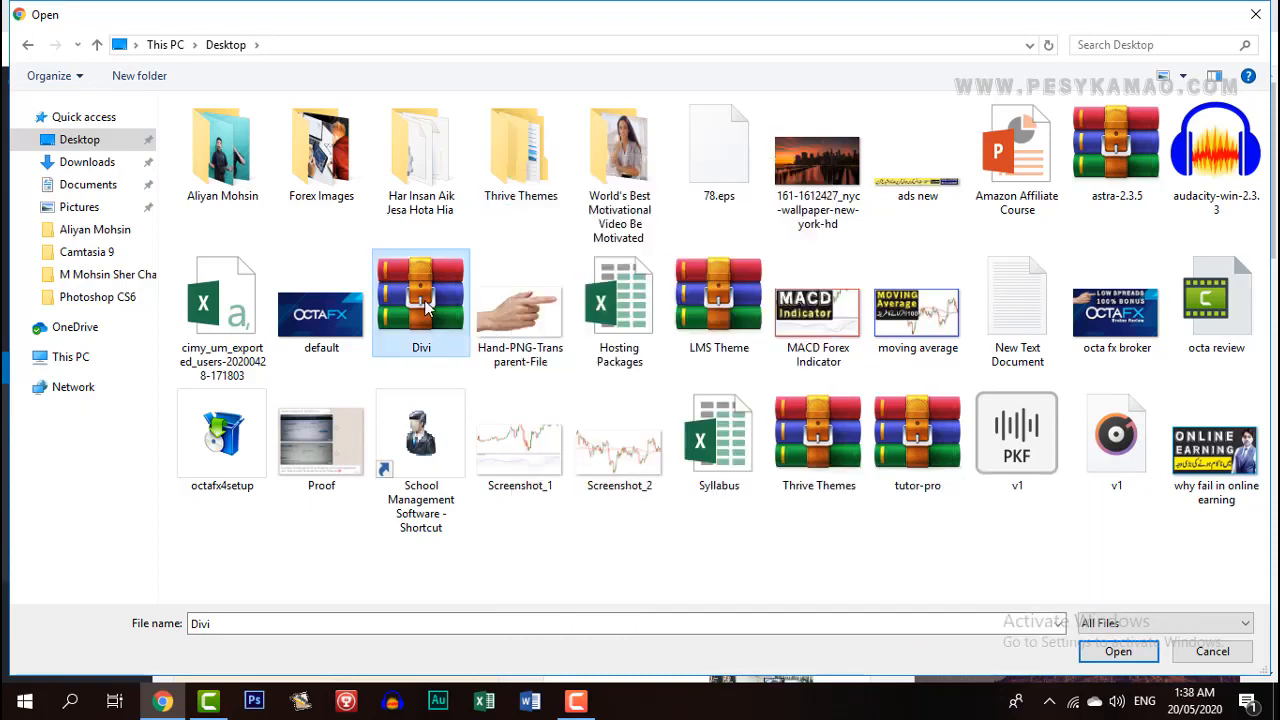
{"action": "left_click", "coordinate": [1112, 655]}
{"action": "left_click", "coordinate": [828, 304]}
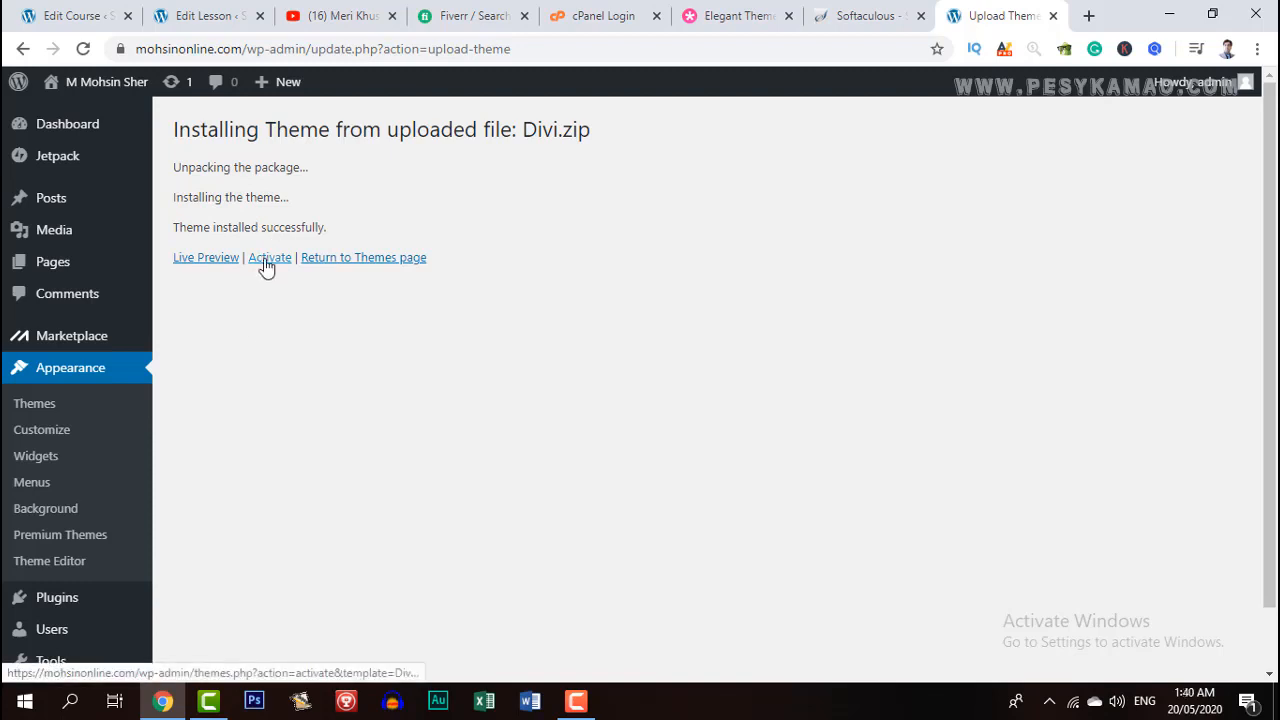
Activate Divi and view mohsinonline.com in a new tab to check its Hello world! page.
{"action": "left_click", "coordinate": [266, 264]}
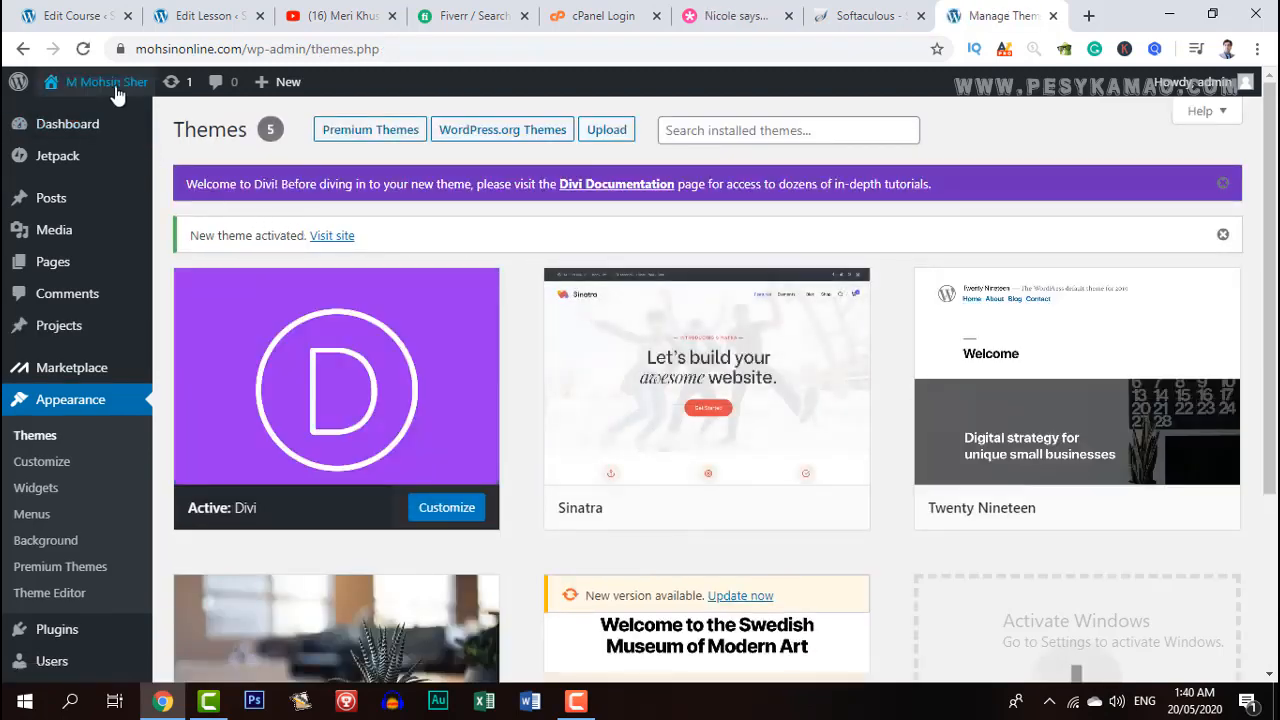
{"action": "right_click", "coordinate": [67, 118]}
{"action": "left_click", "coordinate": [92, 124]}
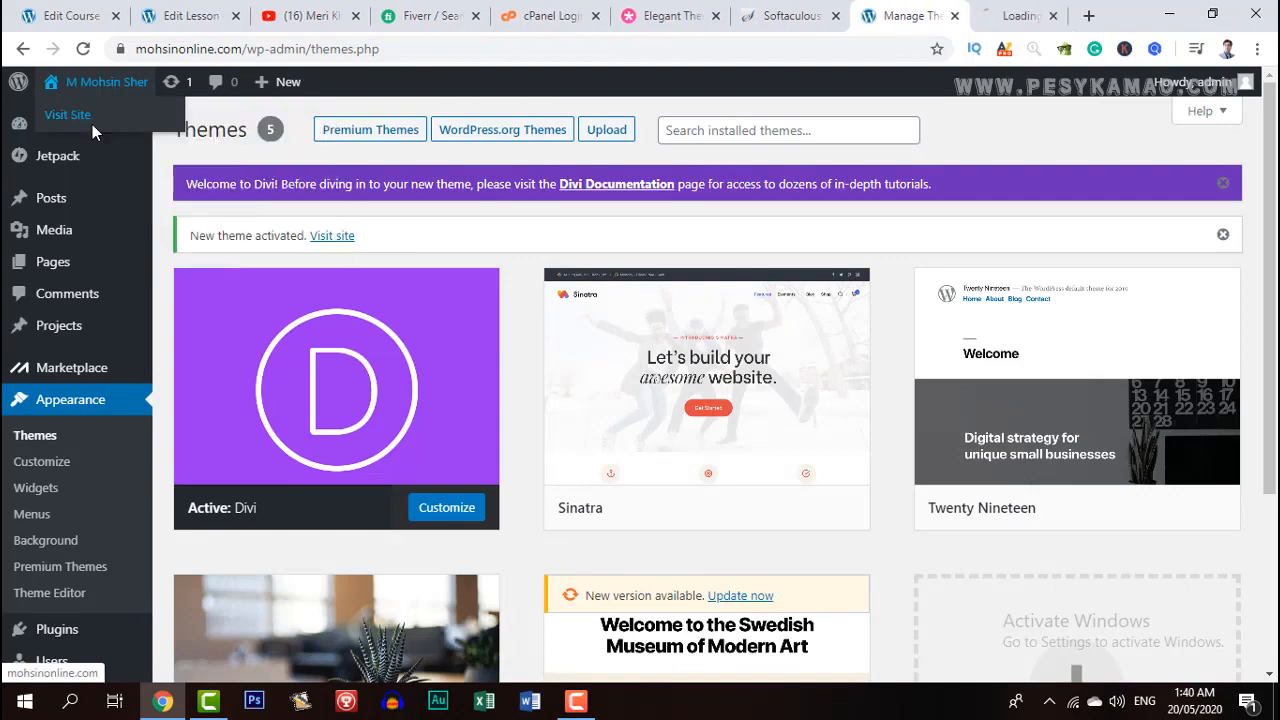
{"action": "left_click", "coordinate": [995, 18]}
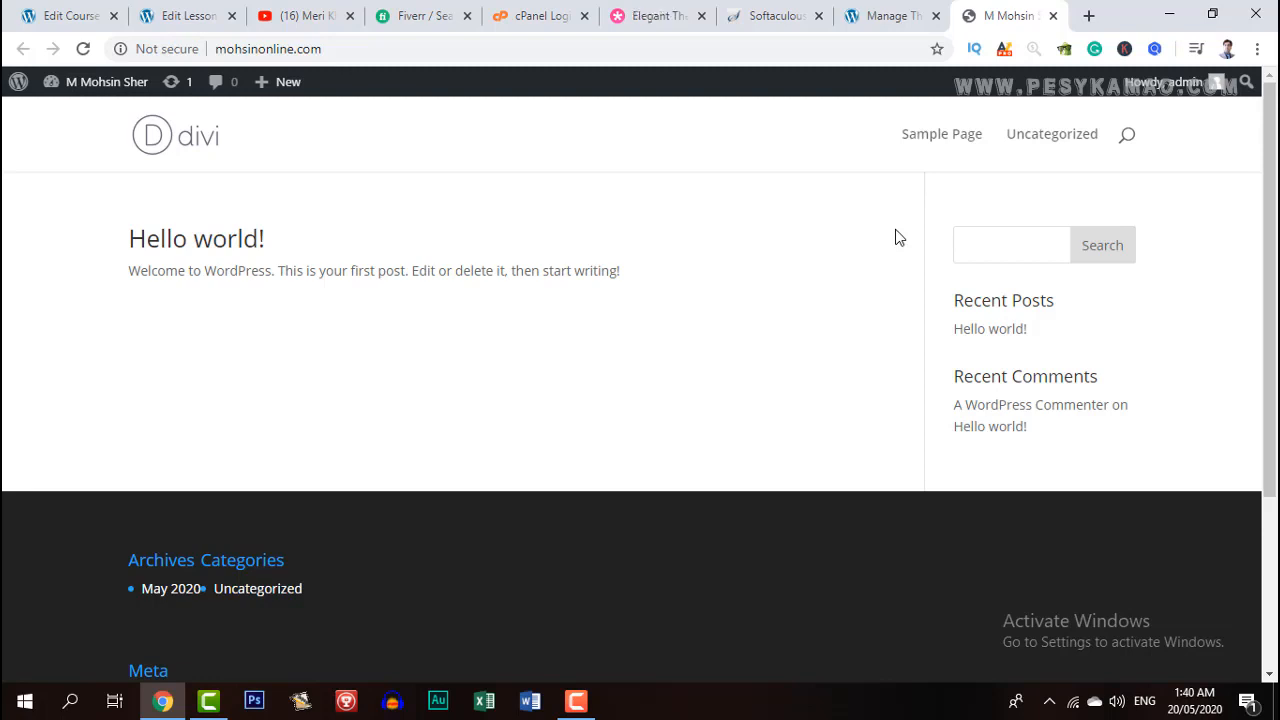
{"action": "scroll", "coordinate": [780, 491], "scroll_direction": "down", "scroll_amount": 3}
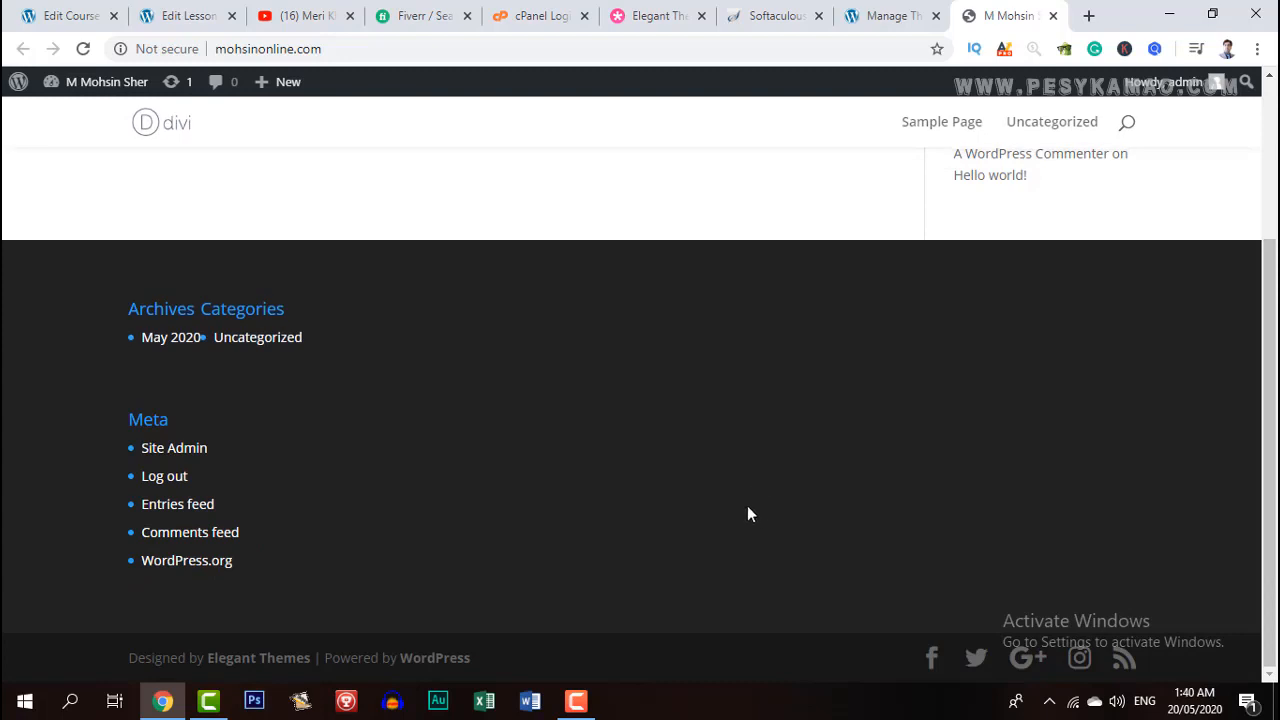
{"action": "scroll", "coordinate": [720, 505], "scroll_direction": "up", "scroll_amount": 3}
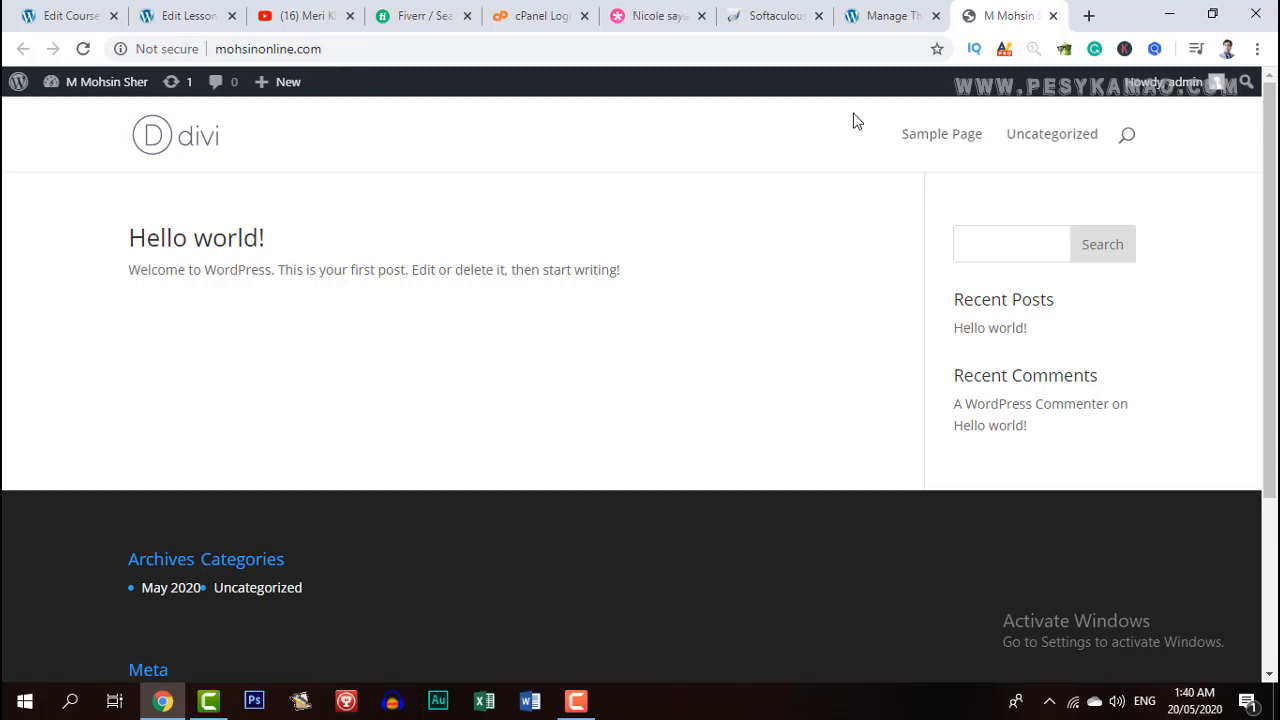
Back in the admin, open Divi Theme Options and switch to its Updates section.
{"action": "left_click", "coordinate": [860, 24]}
{"action": "left_click", "coordinate": [990, 14]}
{"action": "left_click", "coordinate": [886, 14]}
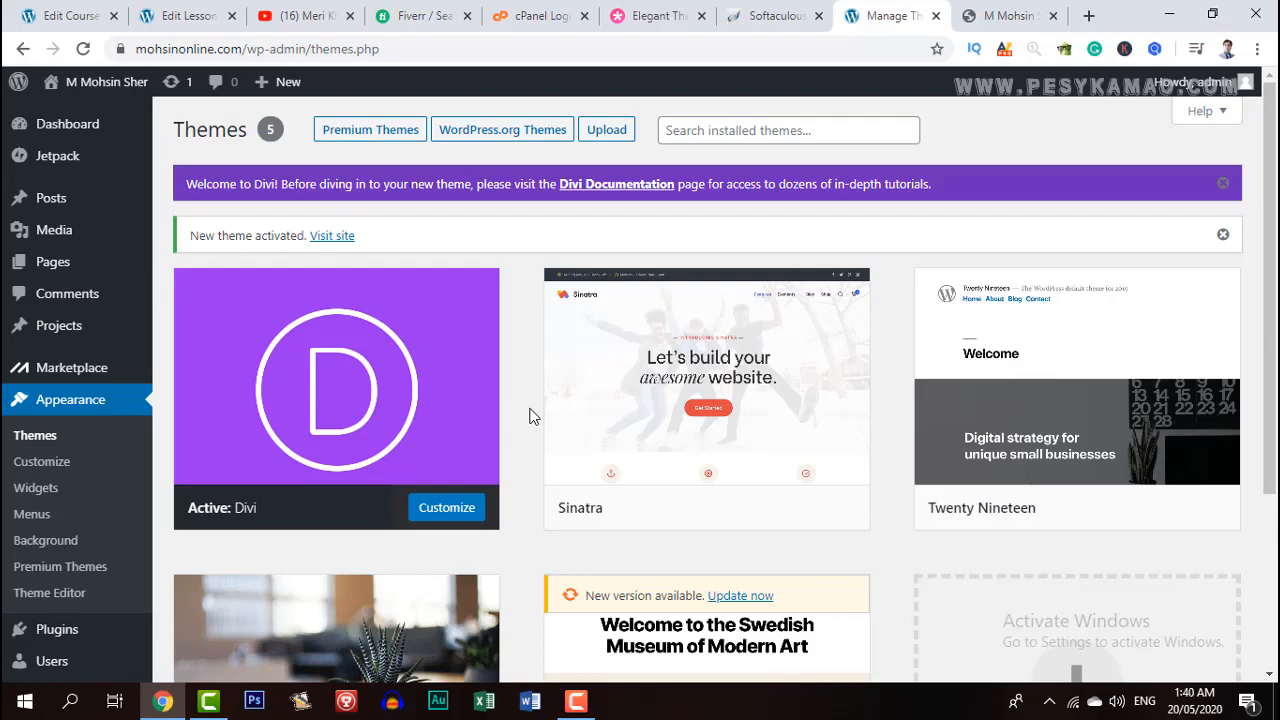
{"action": "scroll", "coordinate": [500, 428], "scroll_direction": "down", "scroll_amount": 2}
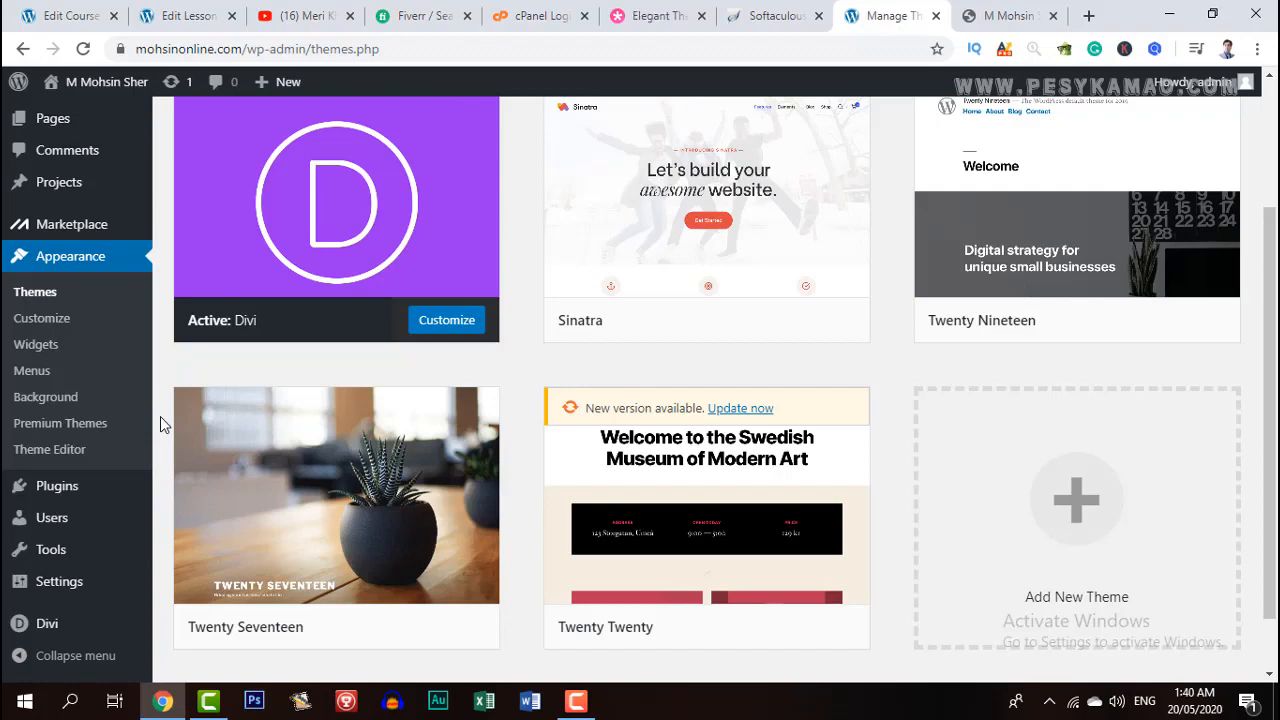
{"action": "mouse_move", "coordinate": [60, 630]}
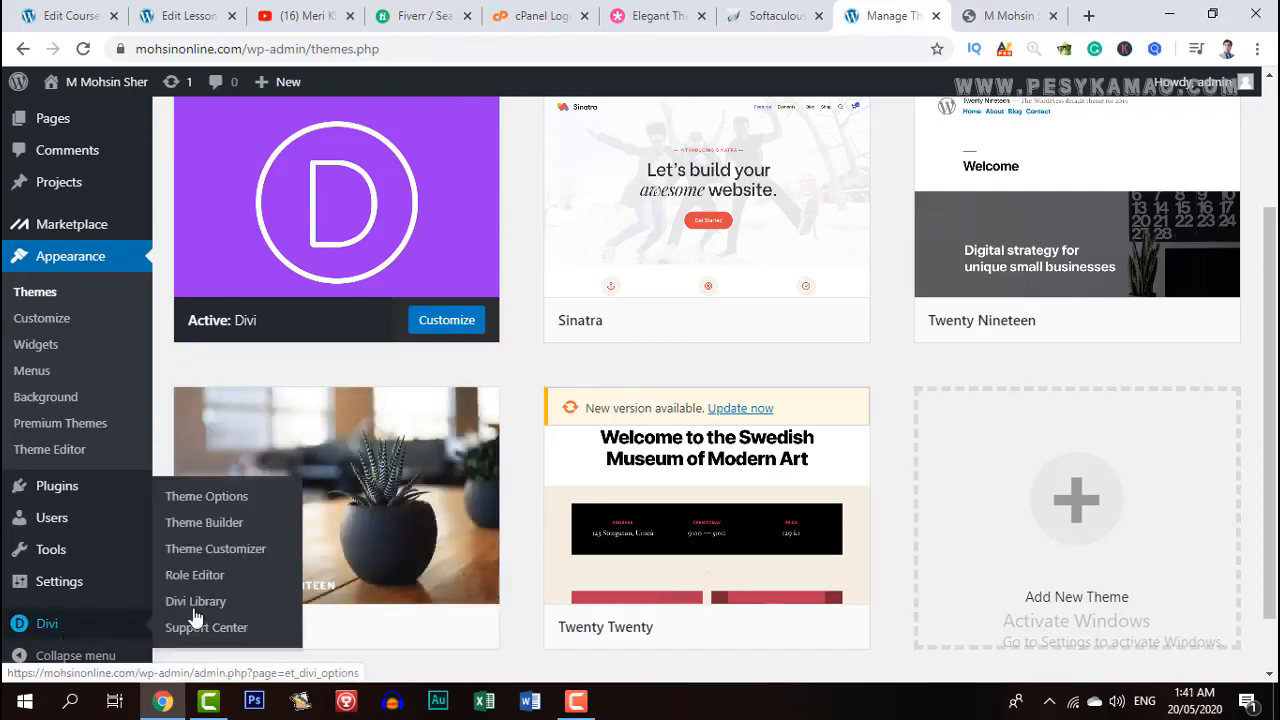
{"action": "left_click", "coordinate": [208, 502]}
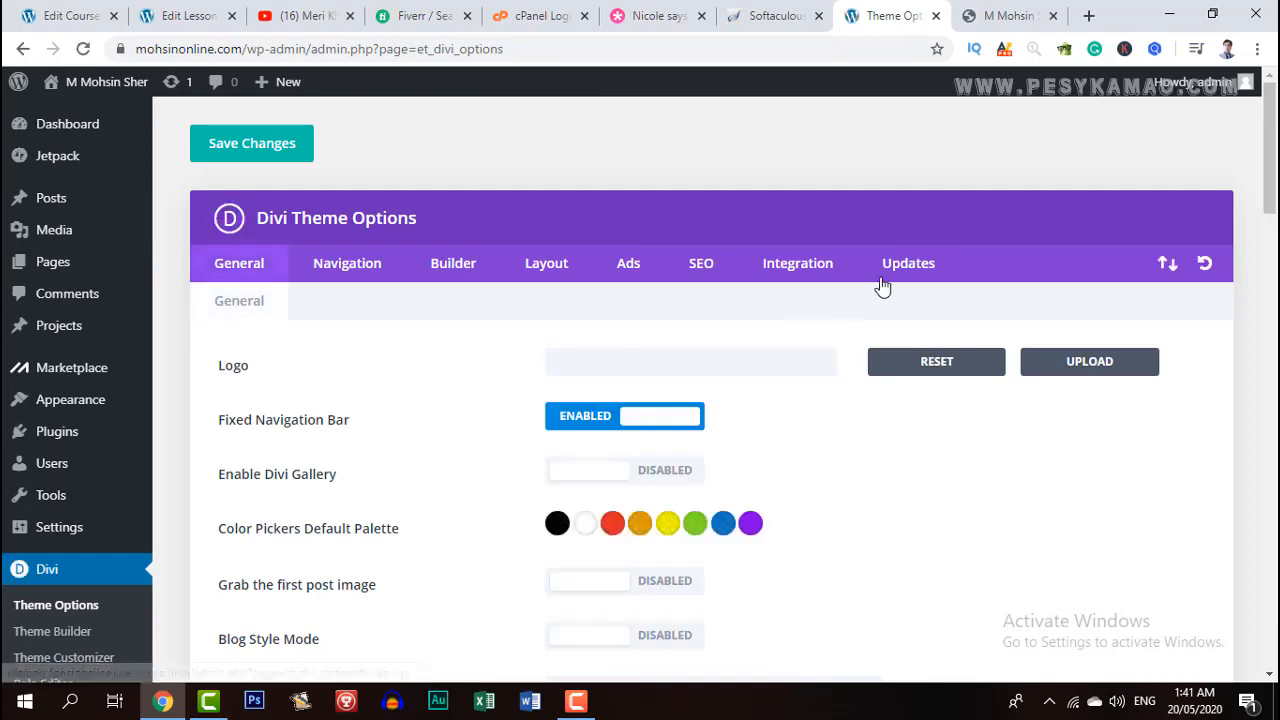
{"action": "left_click", "coordinate": [910, 273]}
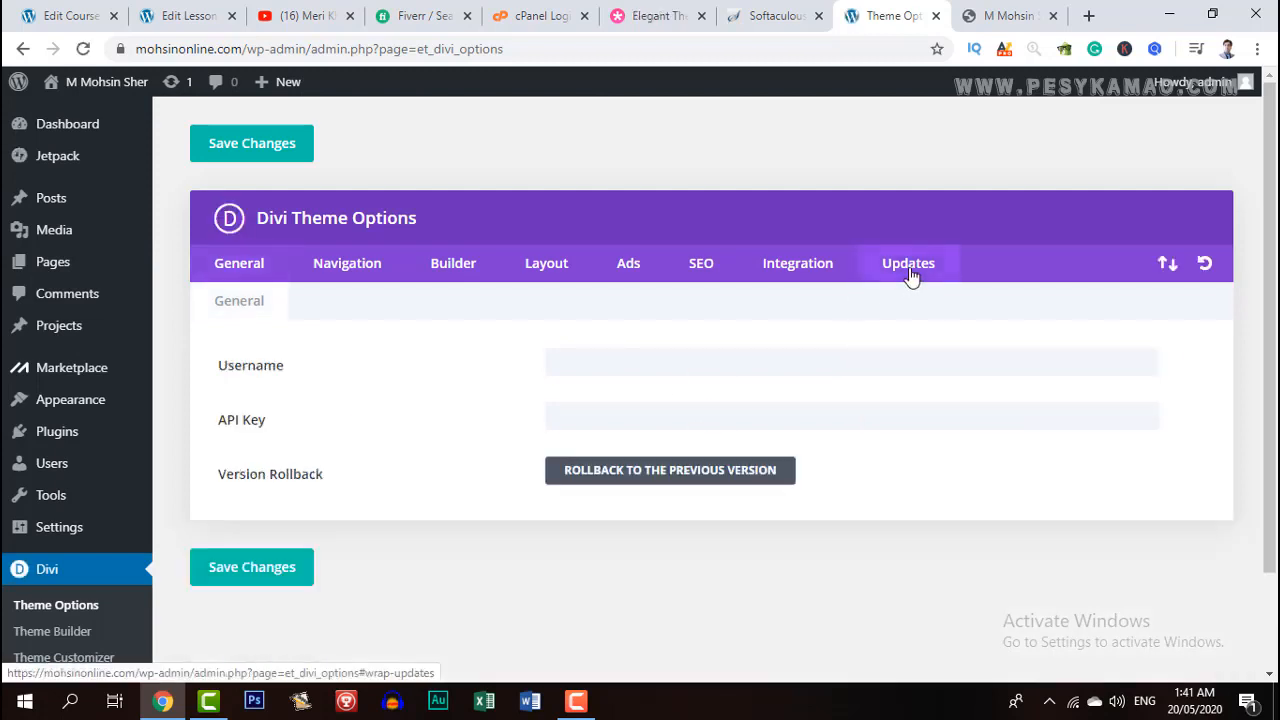